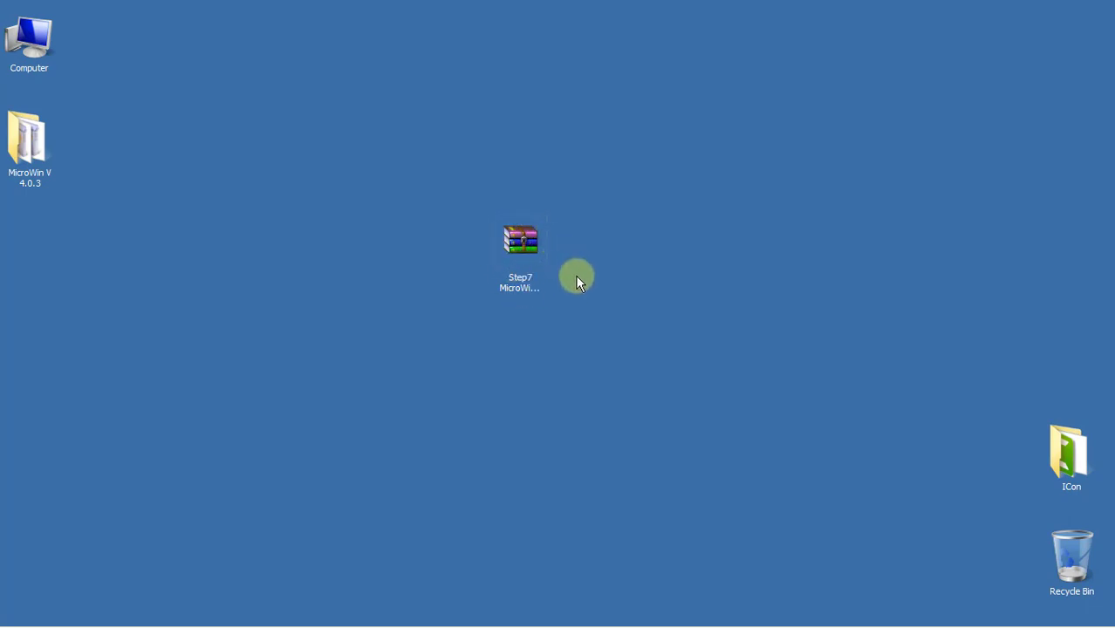
Extract the Step7 MicroWin V 4.0.3 archive onto the desktop, replacing all existing files, and place the extracted folder beside the archive
right_click(525, 240)
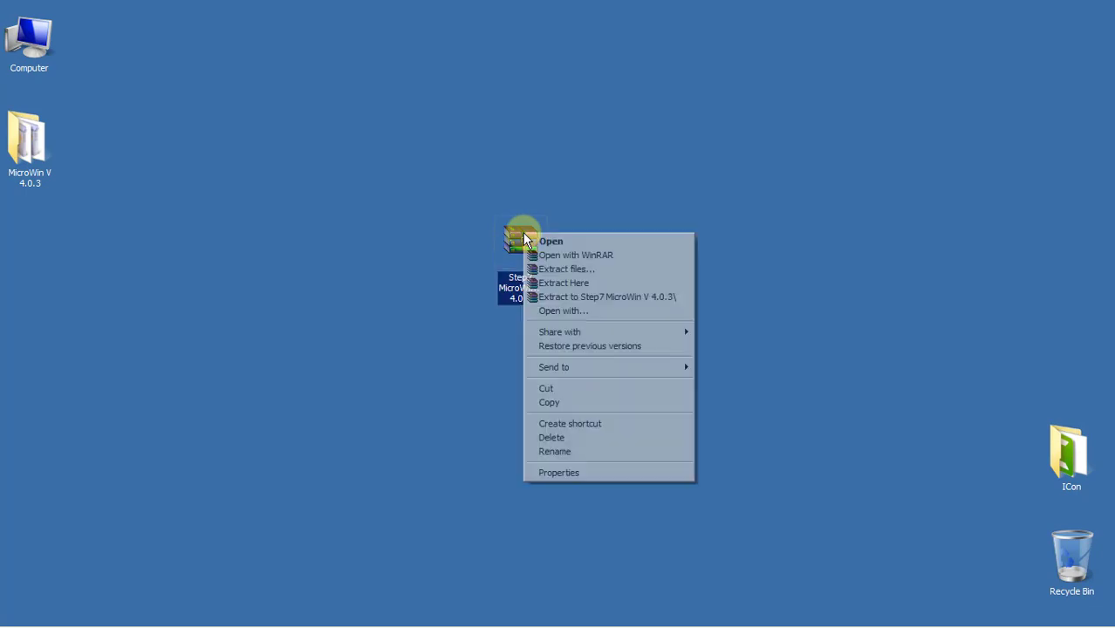
click(567, 284)
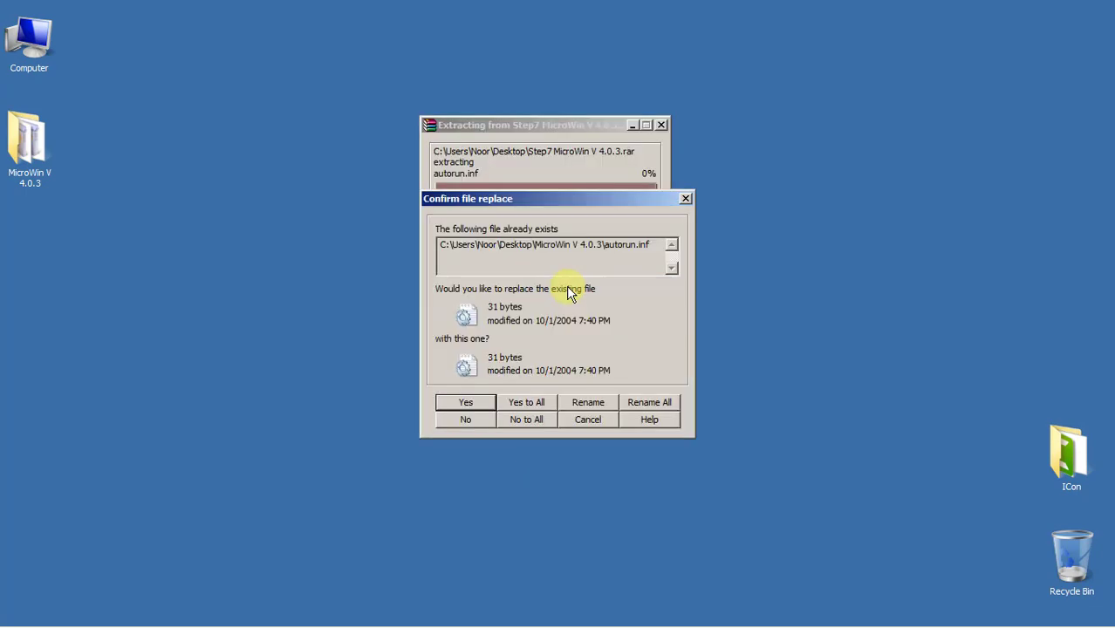
click(531, 402)
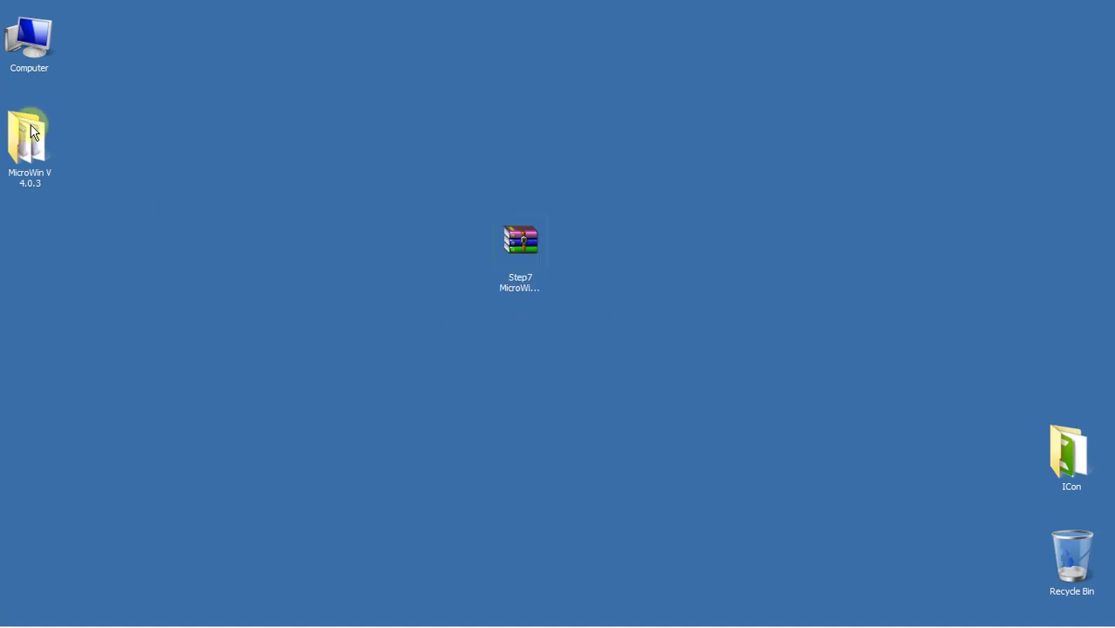
drag(19, 144, 416, 249)
click(458, 332)
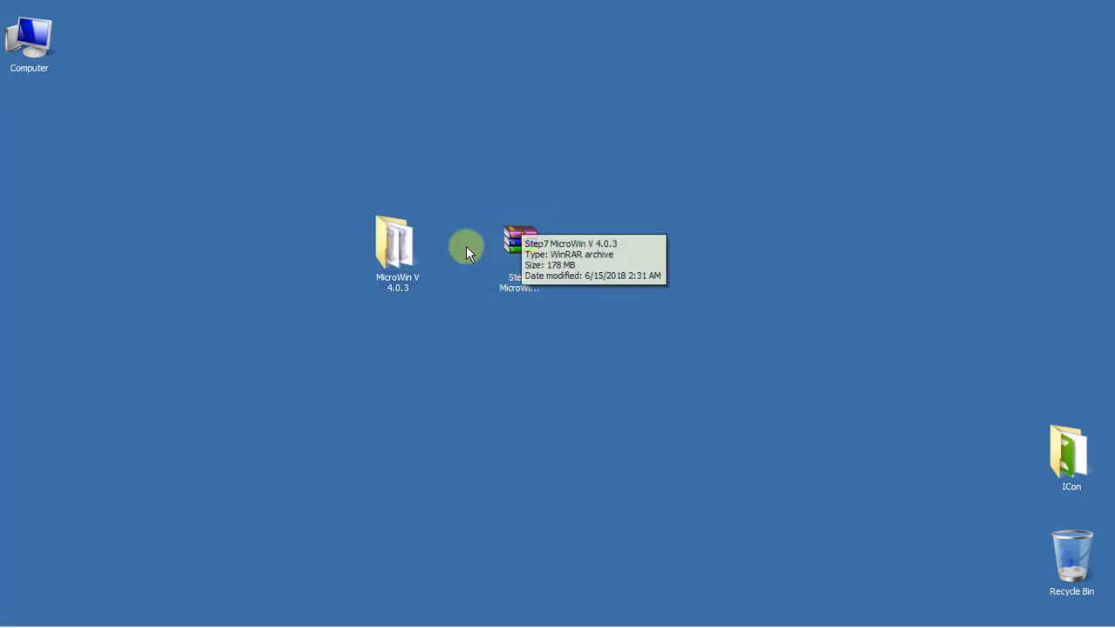
click(402, 253)
double_click(402, 253)
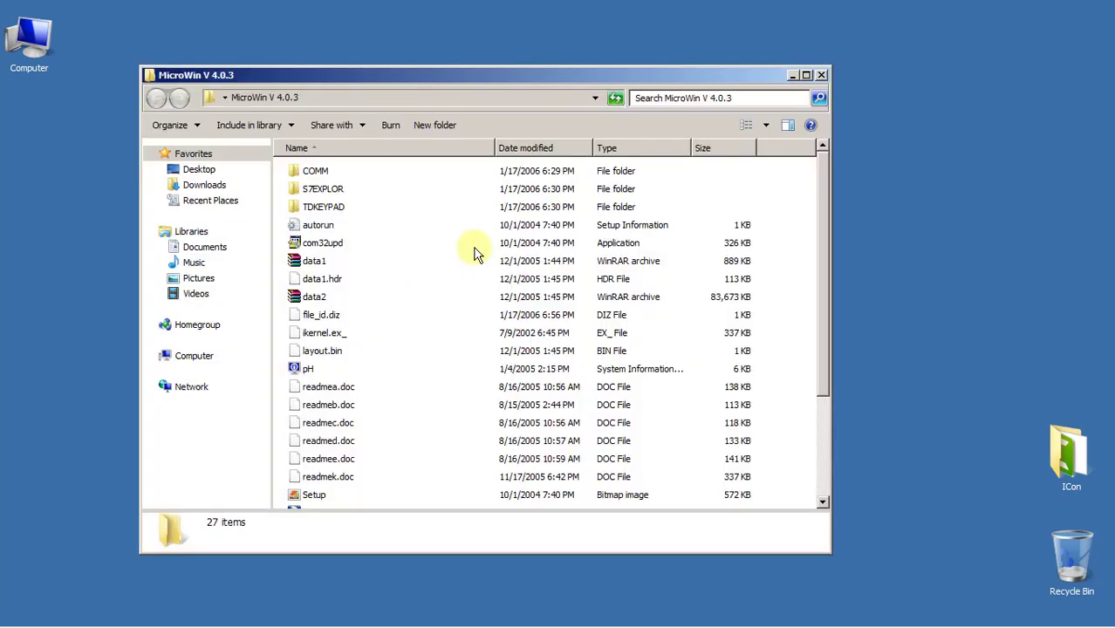
click(818, 76)
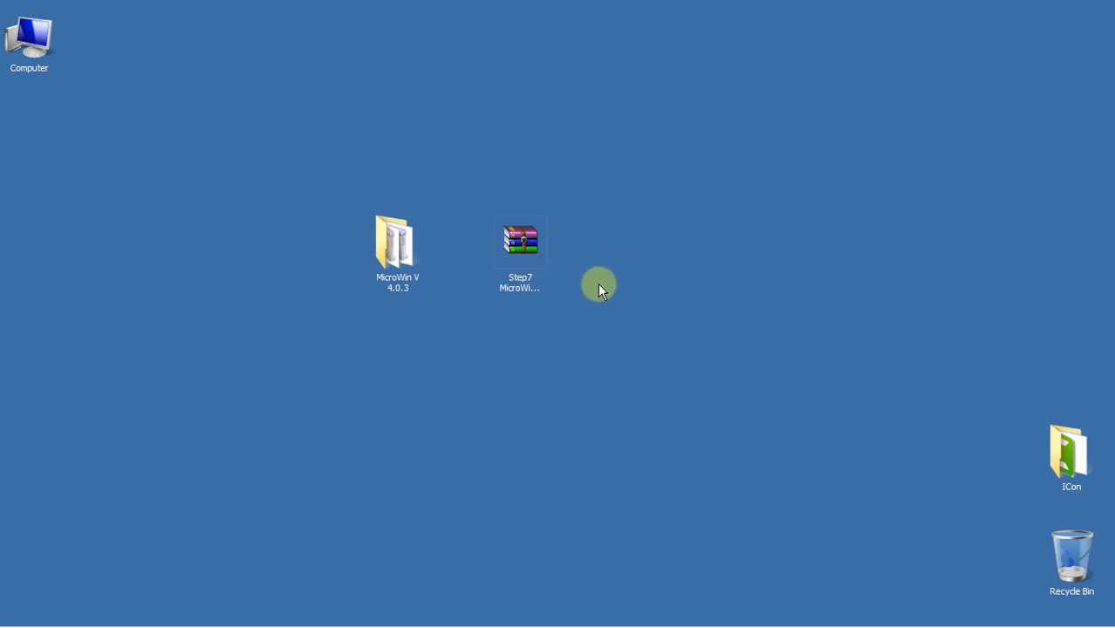
Run the Setup application from the extracted MicroWin V 4.0.3 folder
double_click(390, 254)
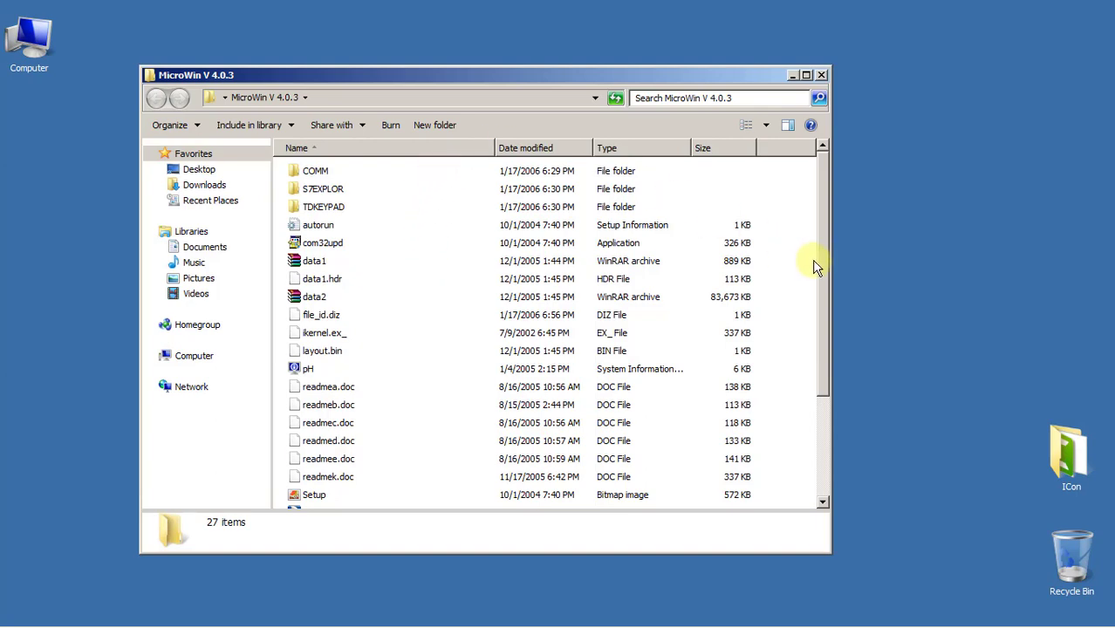
drag(821, 253, 806, 374)
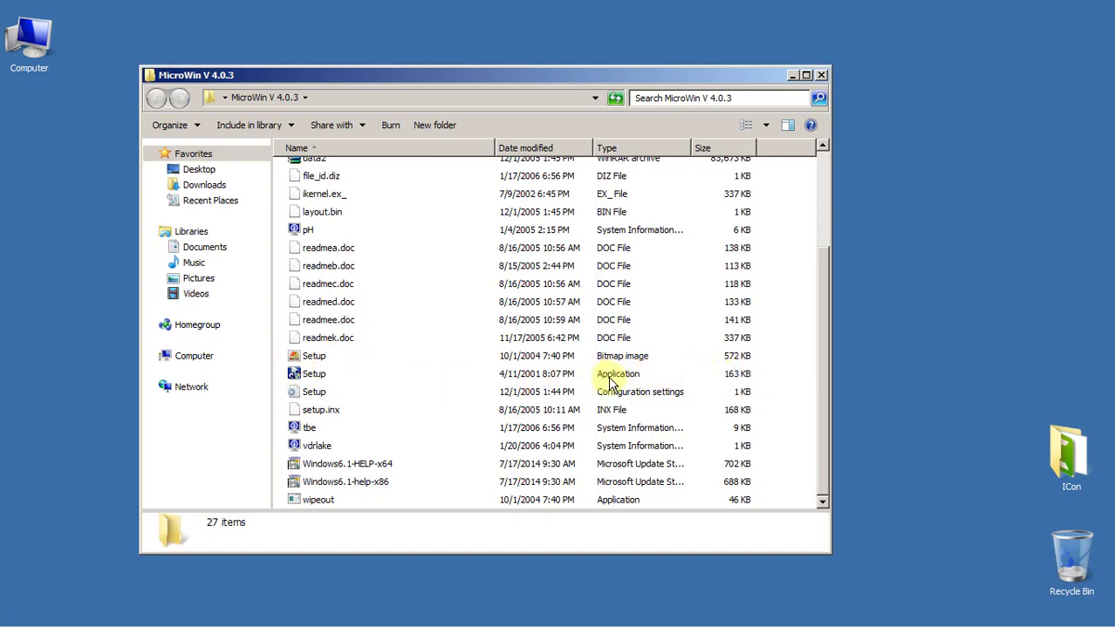
click(313, 375)
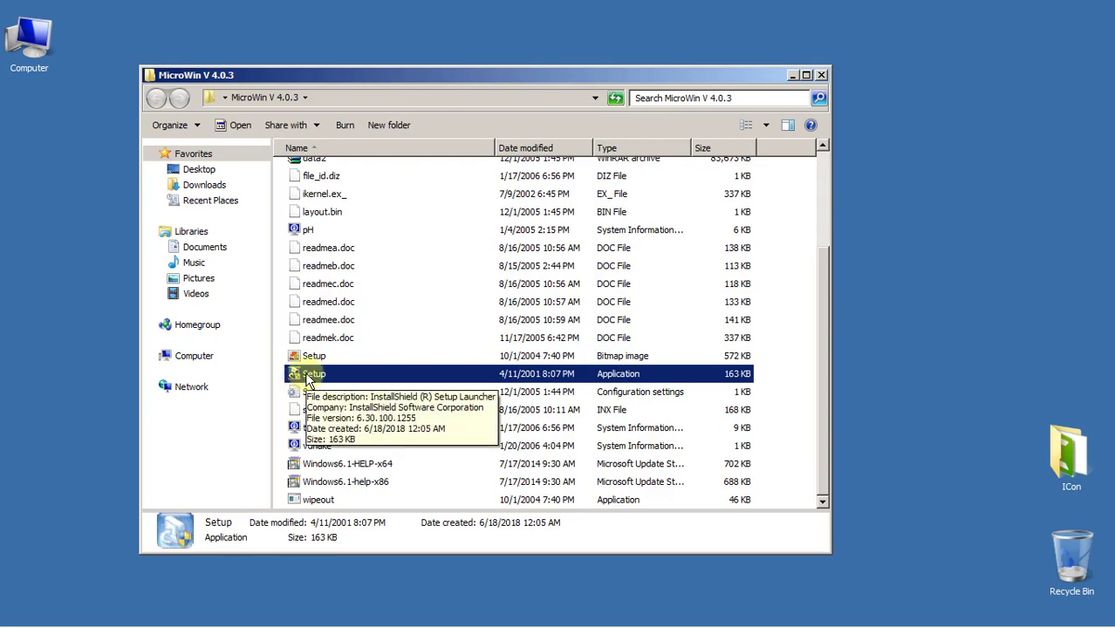
double_click(312, 377)
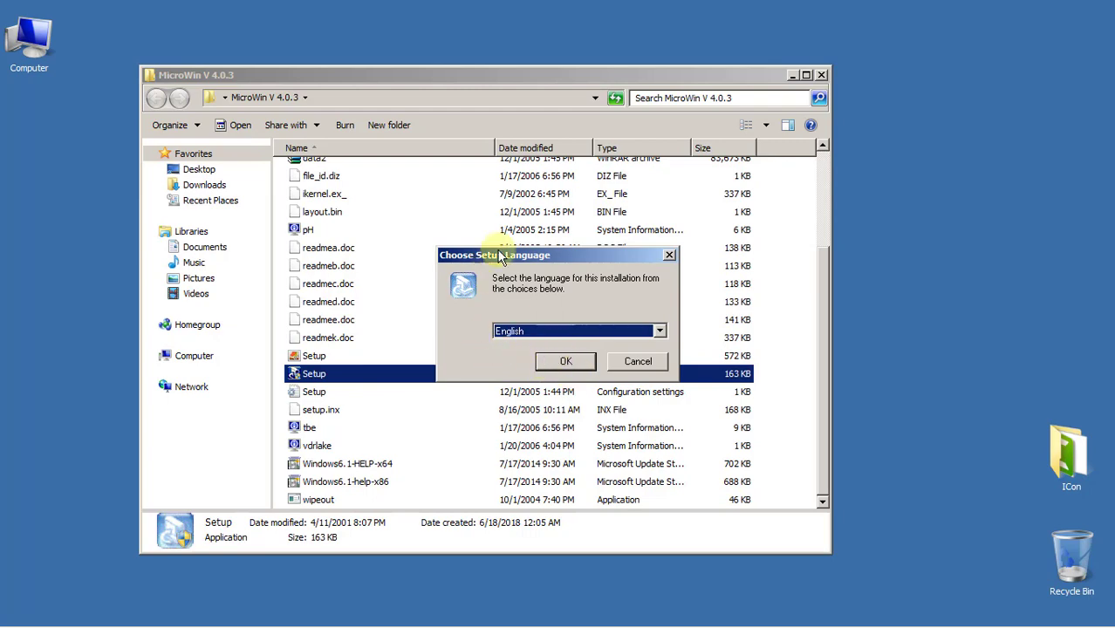
Start the STEP 7-Micro/WIN installation in English, accepting the license agreement and the default destination folder, and minimize the folder window
click(576, 365)
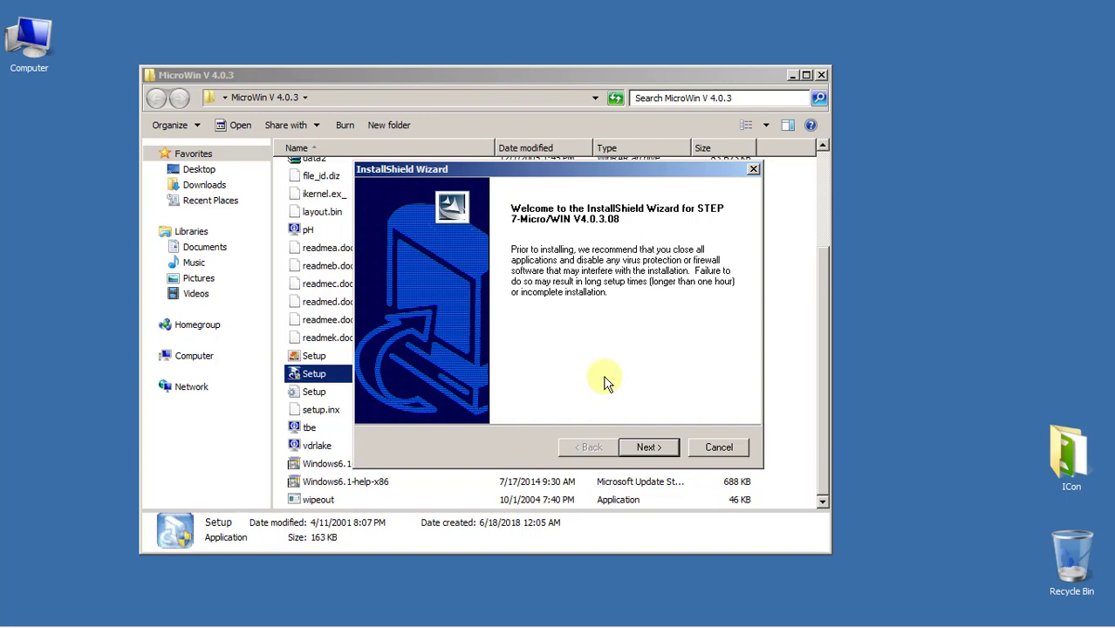
click(651, 448)
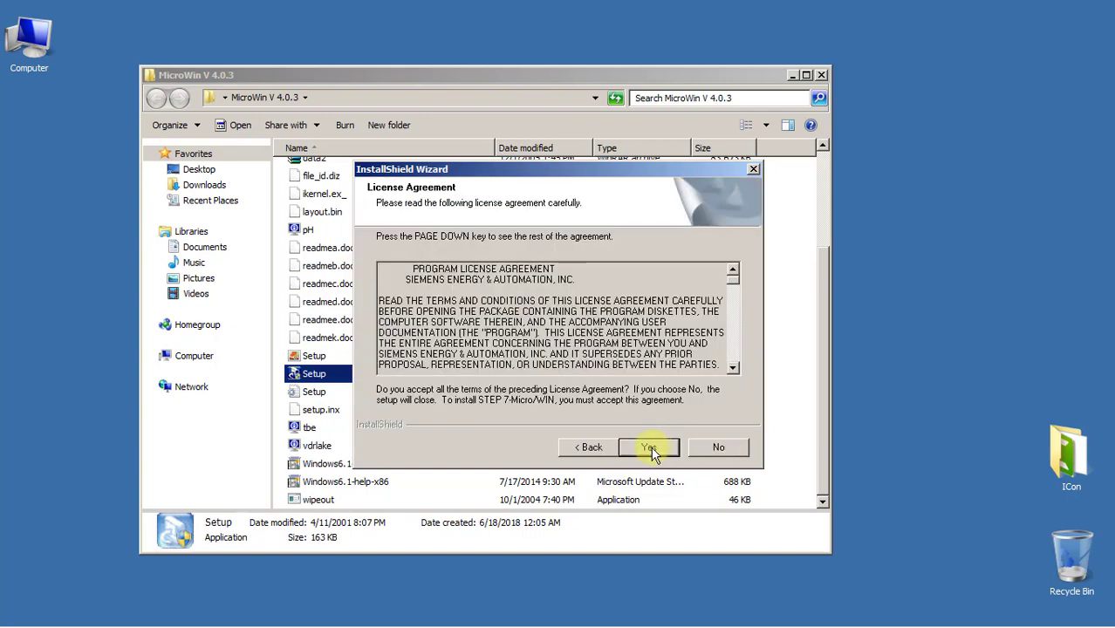
click(650, 449)
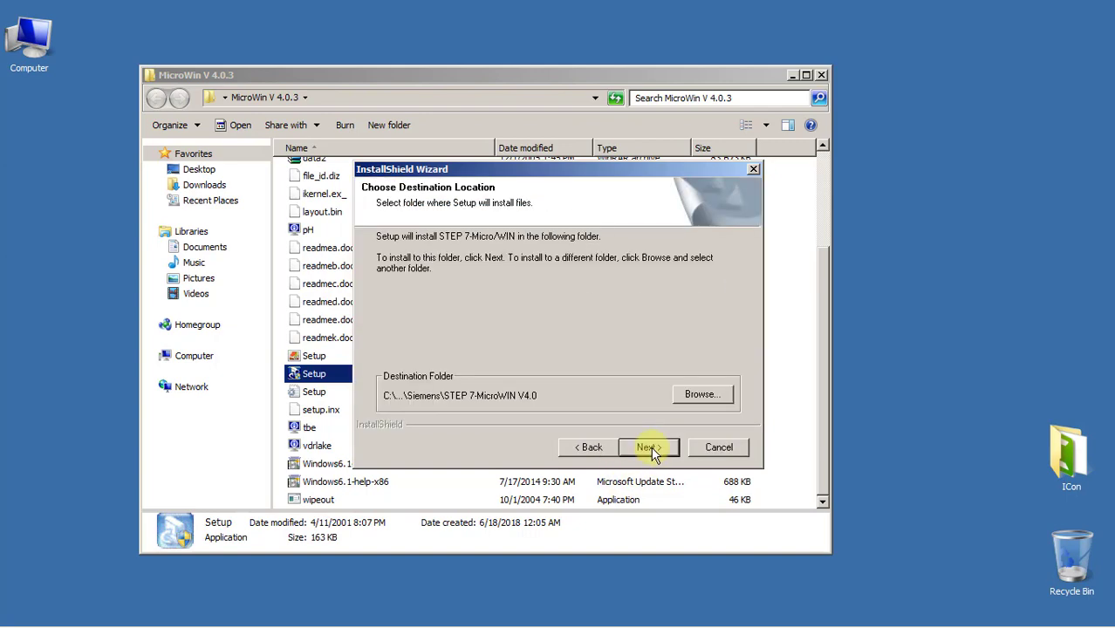
click(650, 449)
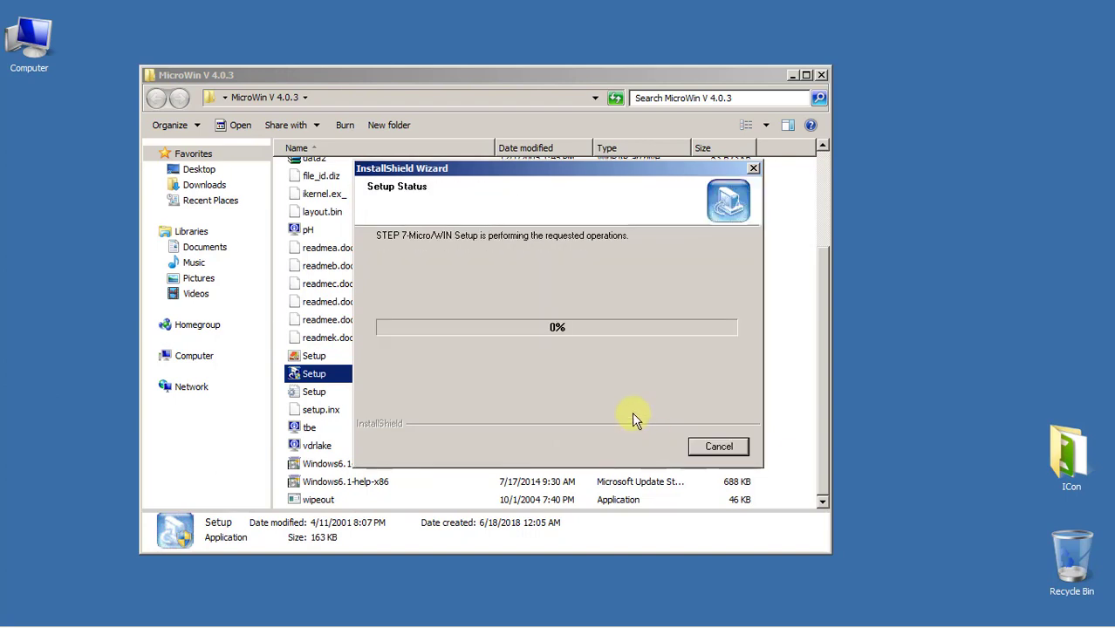
click(750, 75)
click(792, 75)
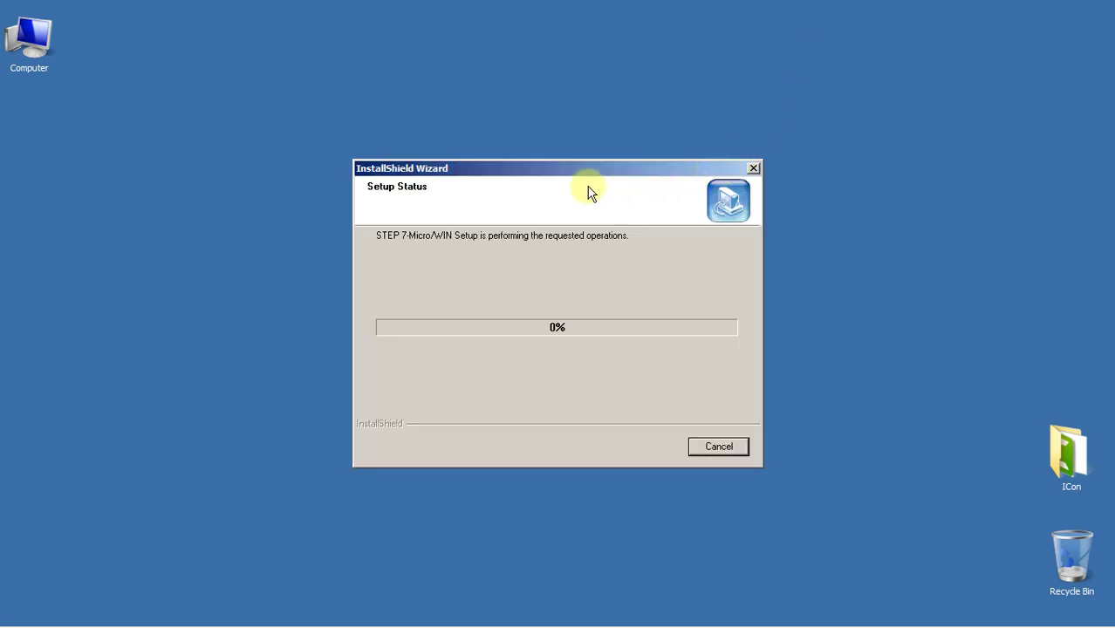
drag(585, 171, 606, 163)
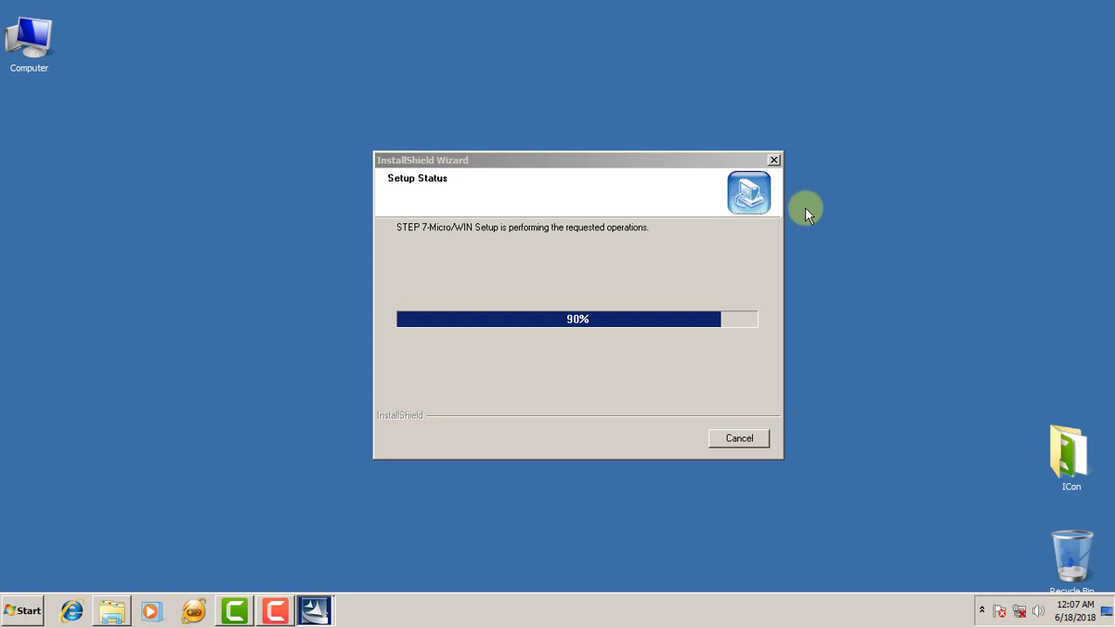
Move the main setup window aside and agree to continue the MicroSystems Communications setup on this operating system
drag(582, 165, 296, 88)
click(590, 278)
drag(590, 278, 632, 266)
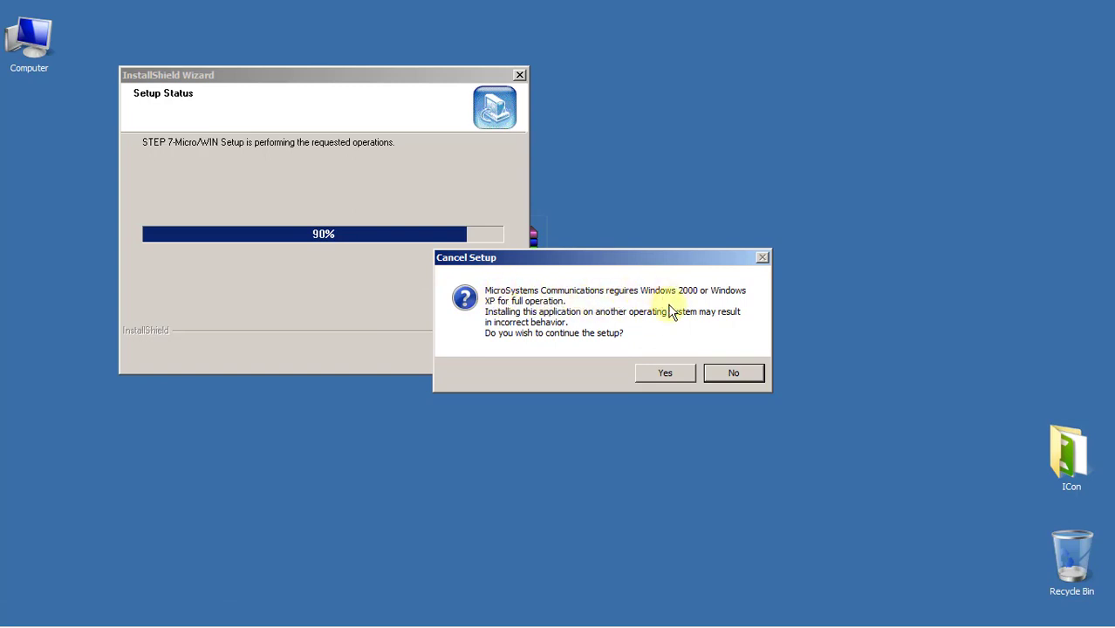
click(642, 374)
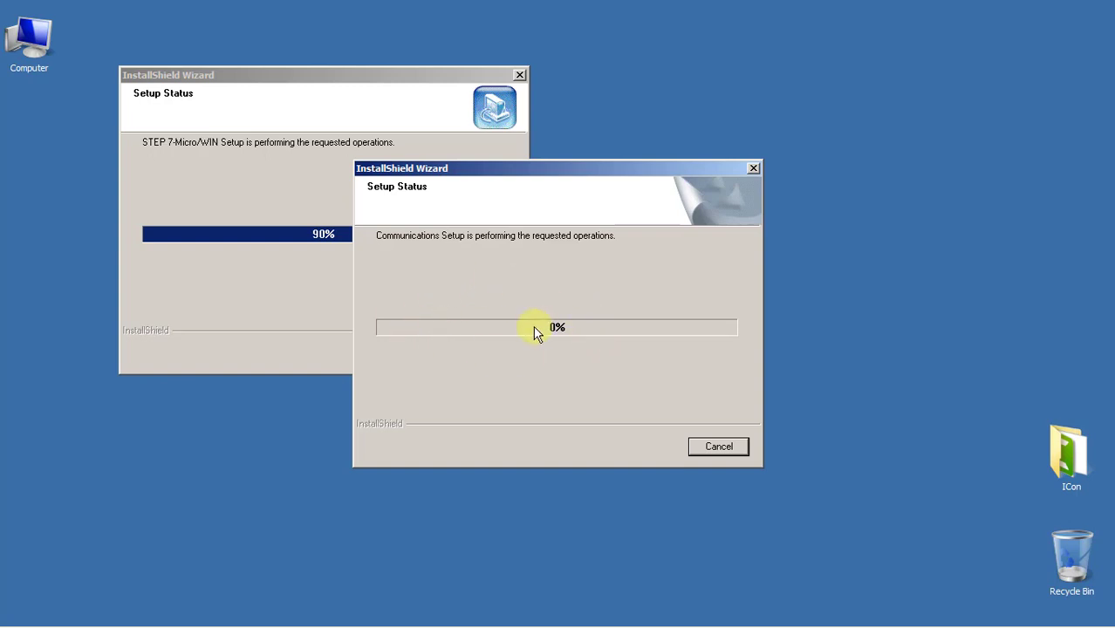
Accept PC/PPI cable(PPI) as the PG/PC interface for Micro/WIN
drag(515, 177, 513, 170)
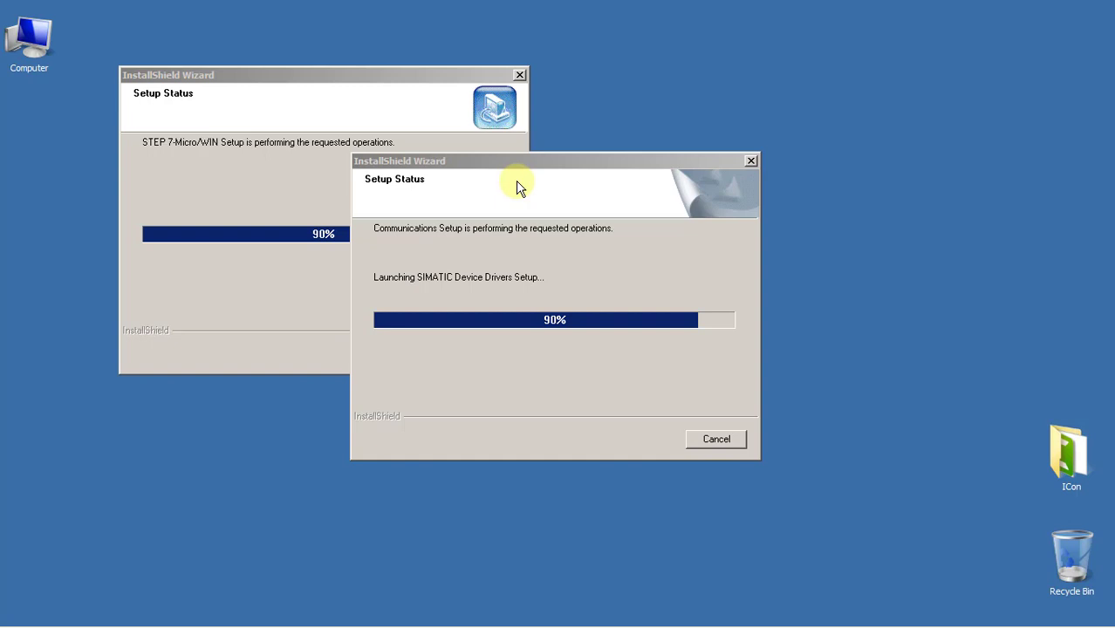
drag(539, 164, 569, 151)
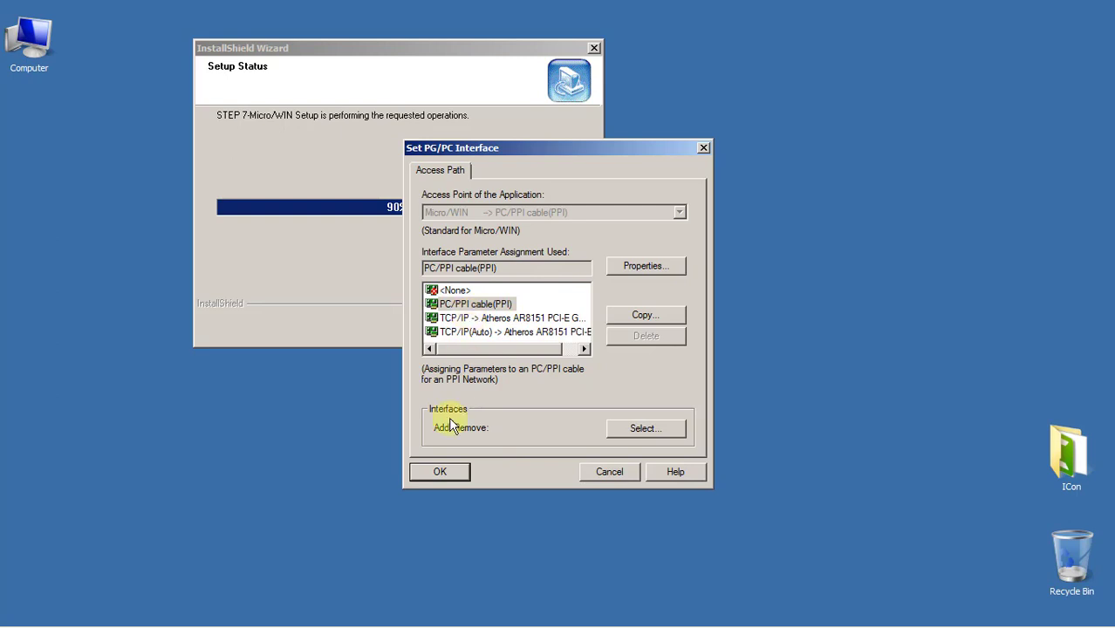
click(439, 472)
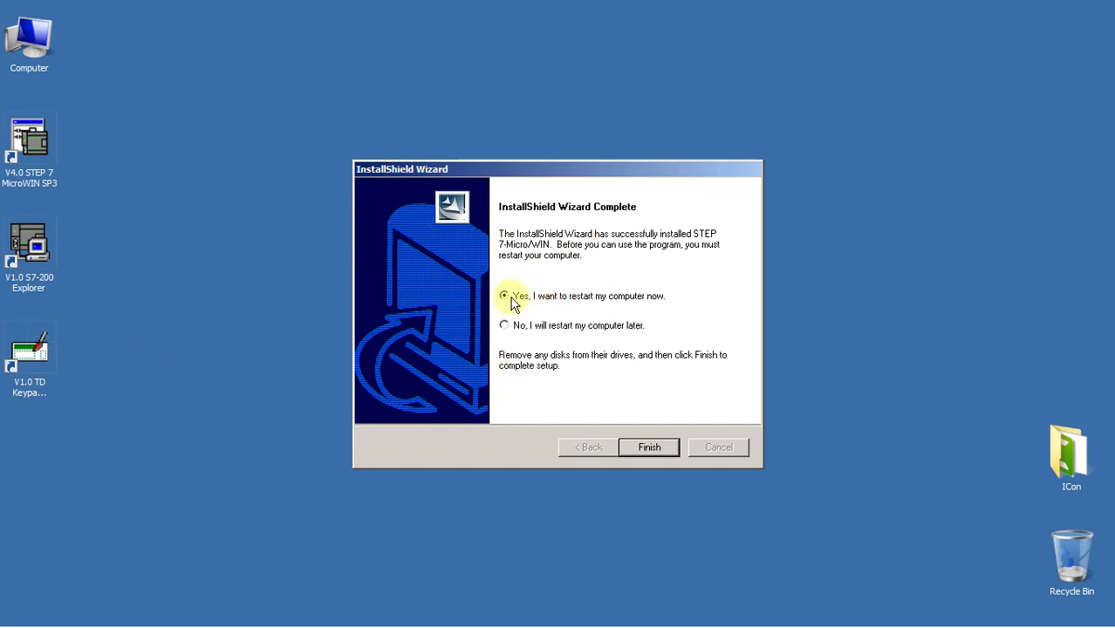
Finish the installation wizard with the option to restart the computer later
click(646, 457)
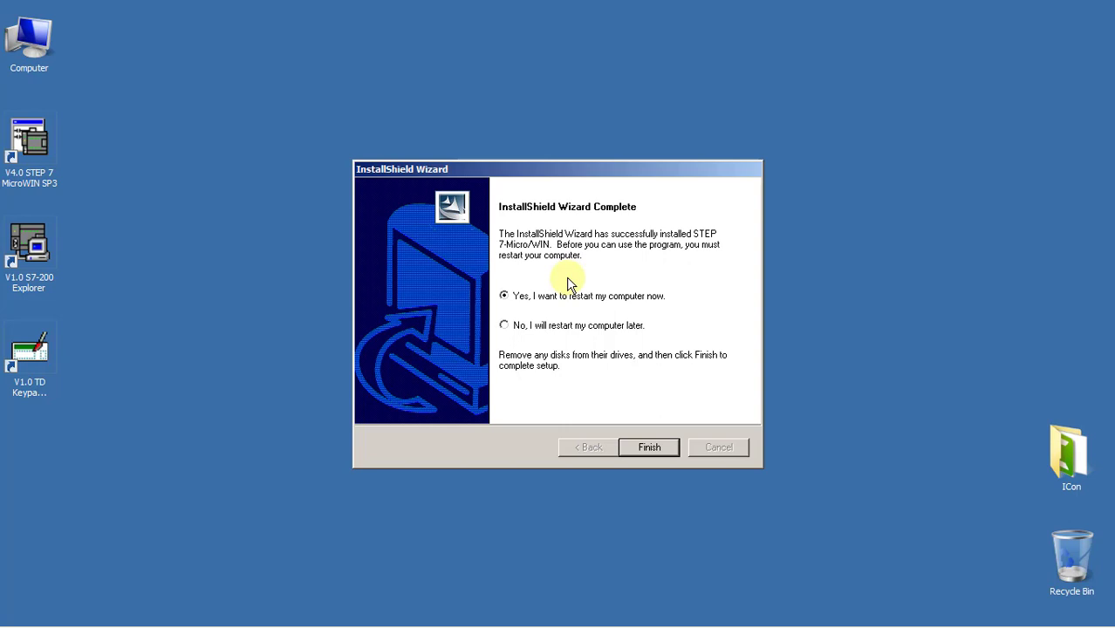
click(514, 330)
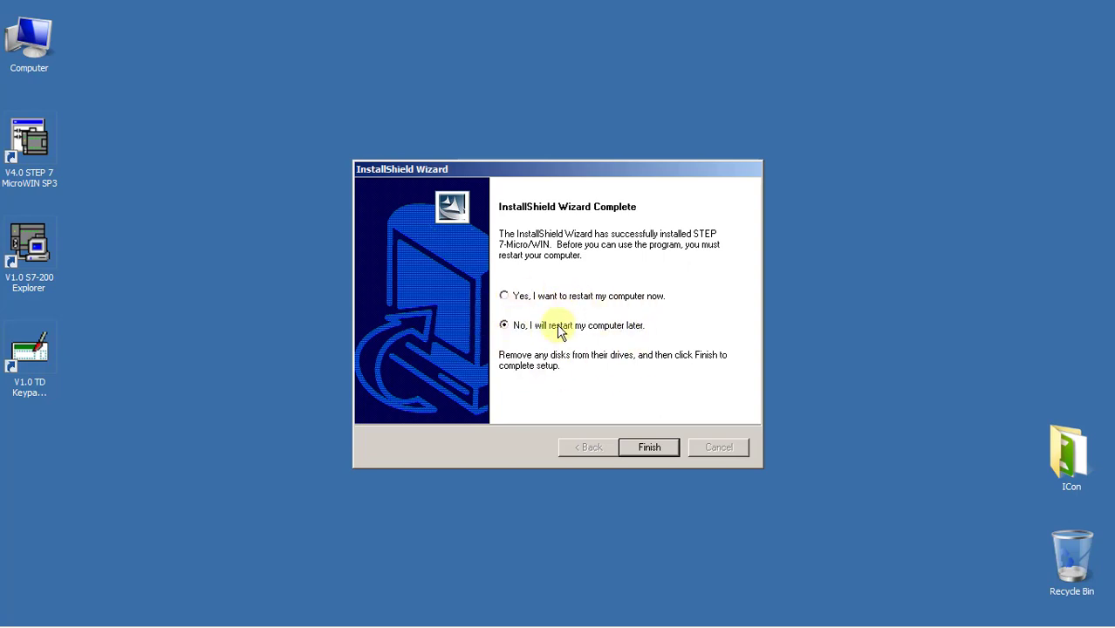
click(659, 448)
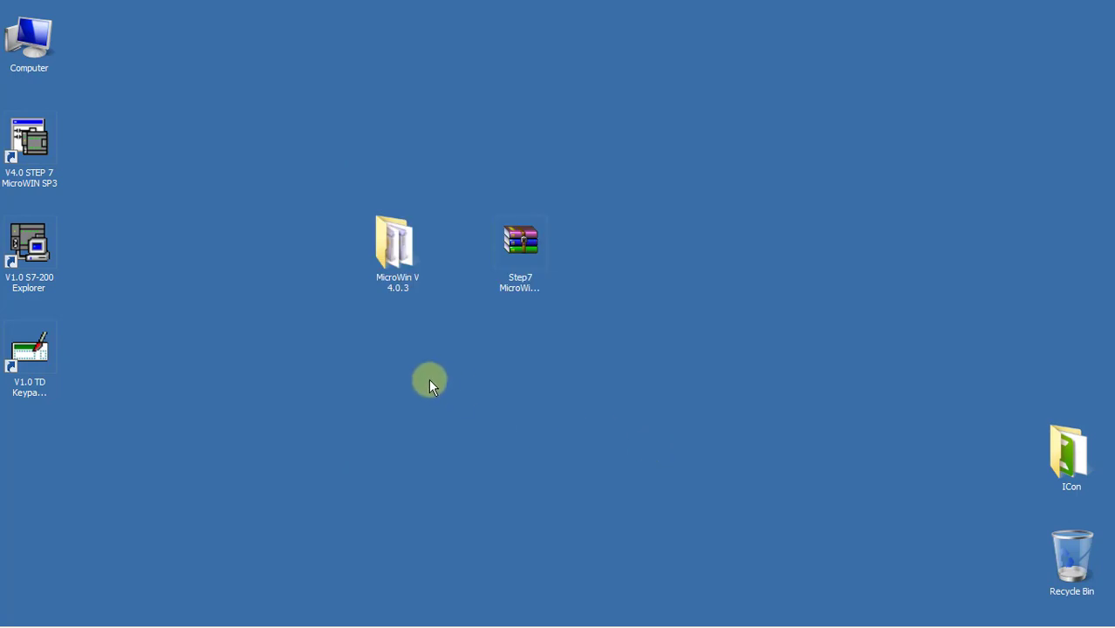
Delete the MicroWin V 4.0.3 folder and the Step7 MicroWin archive from the desktop
right_click(435, 368)
click(441, 399)
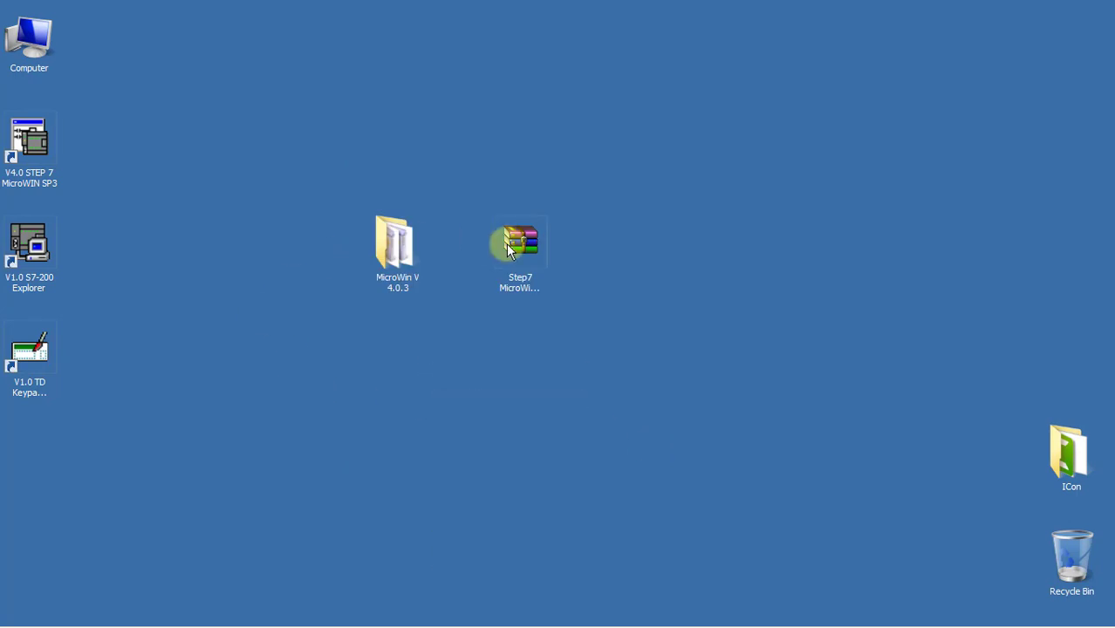
drag(574, 305, 375, 216)
right_click(395, 231)
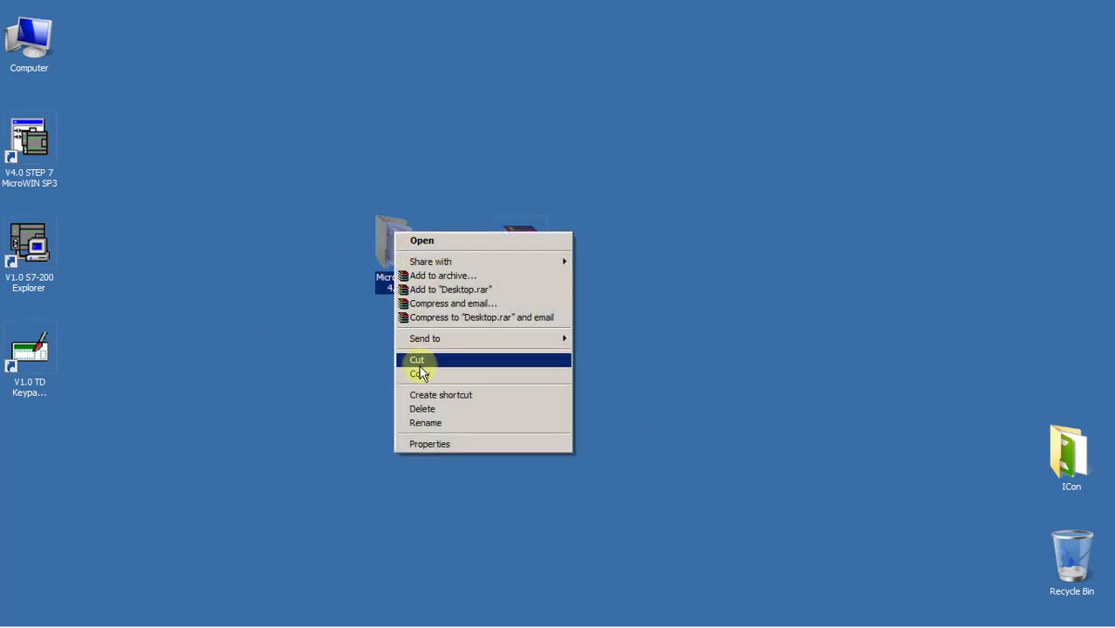
click(421, 409)
click(636, 334)
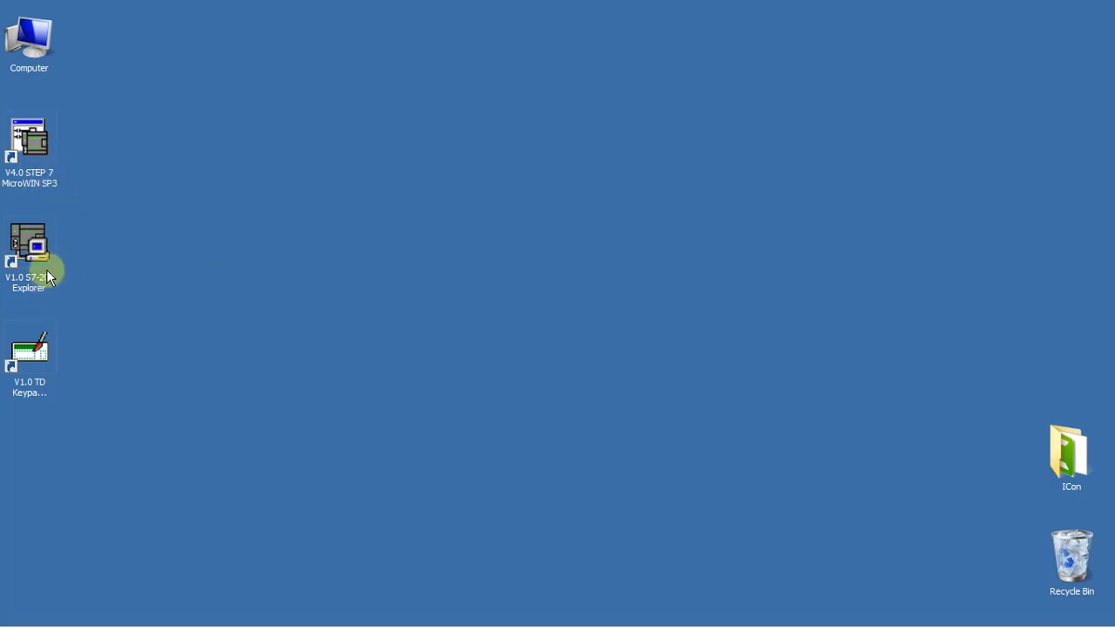
Launch V4.0 STEP 7 MicroWIN SP3 and maximize both its main window and the SIMATIC LAD editor
double_click(45, 151)
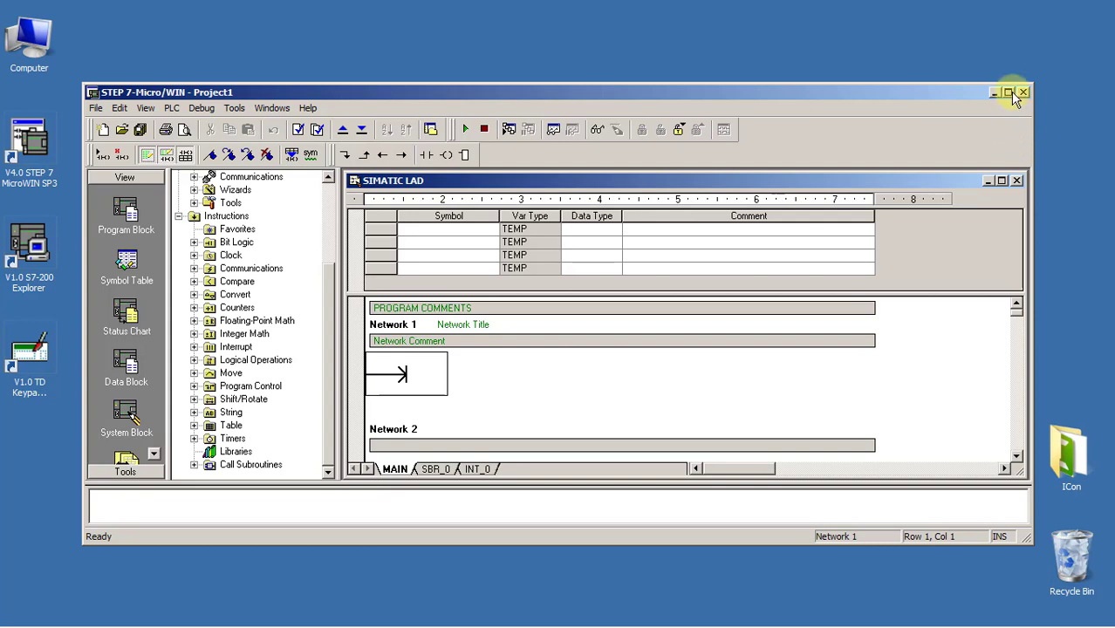
double_click(957, 95)
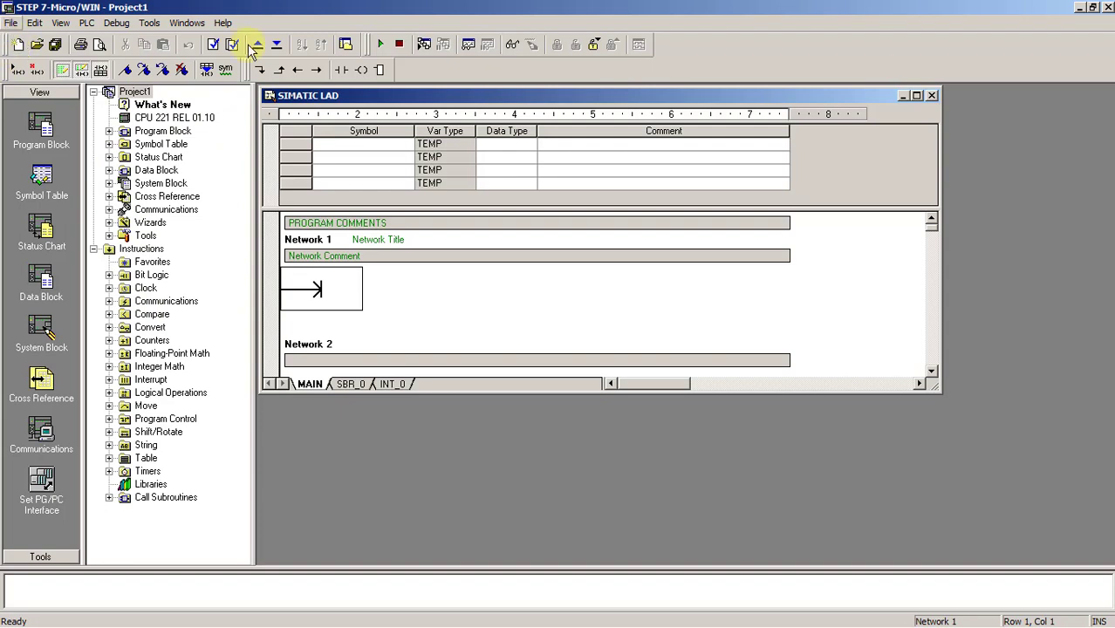
click(916, 96)
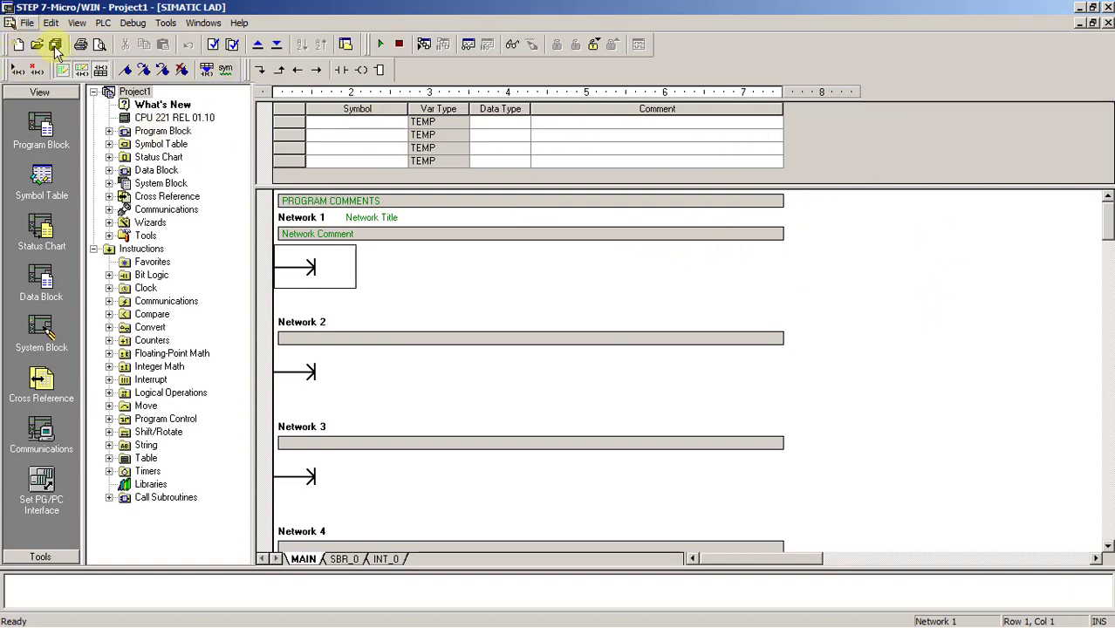
Look through the File, Edit, View, PLC, Debug, Tools, Windows and Help commands, including the S7-200 on the Web entries
click(28, 24)
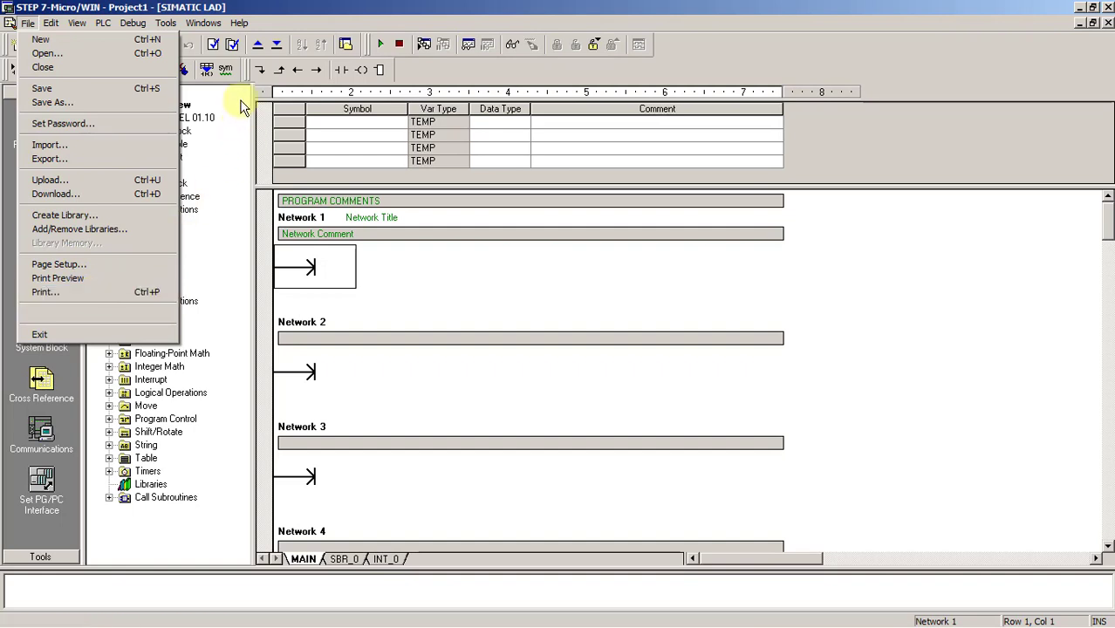
mouse_move(54, 28)
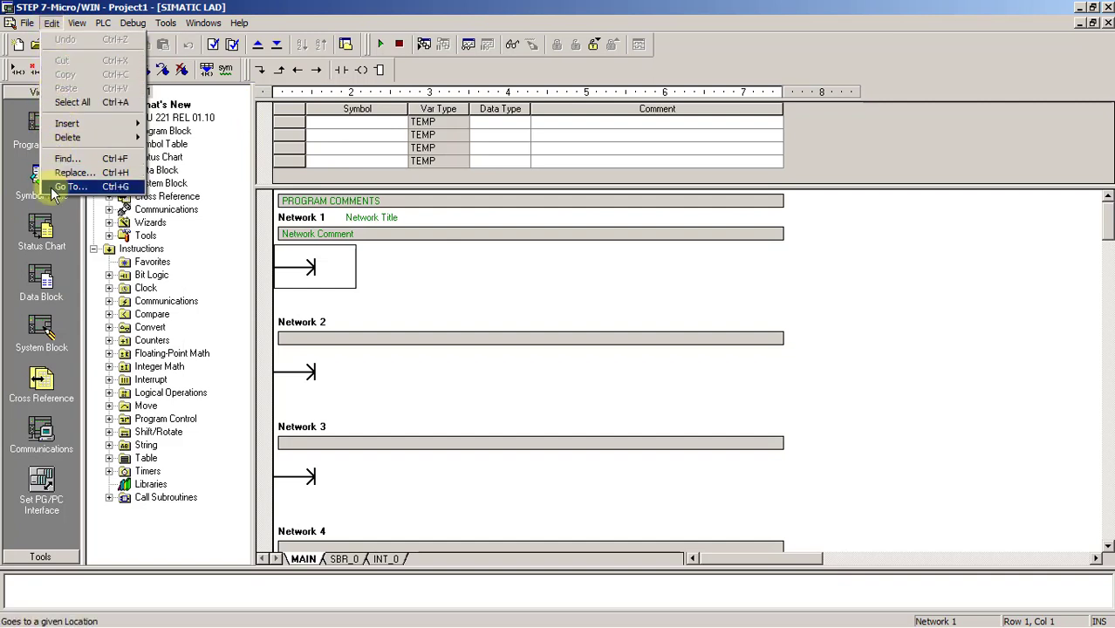
click(54, 23)
click(77, 23)
mouse_move(78, 26)
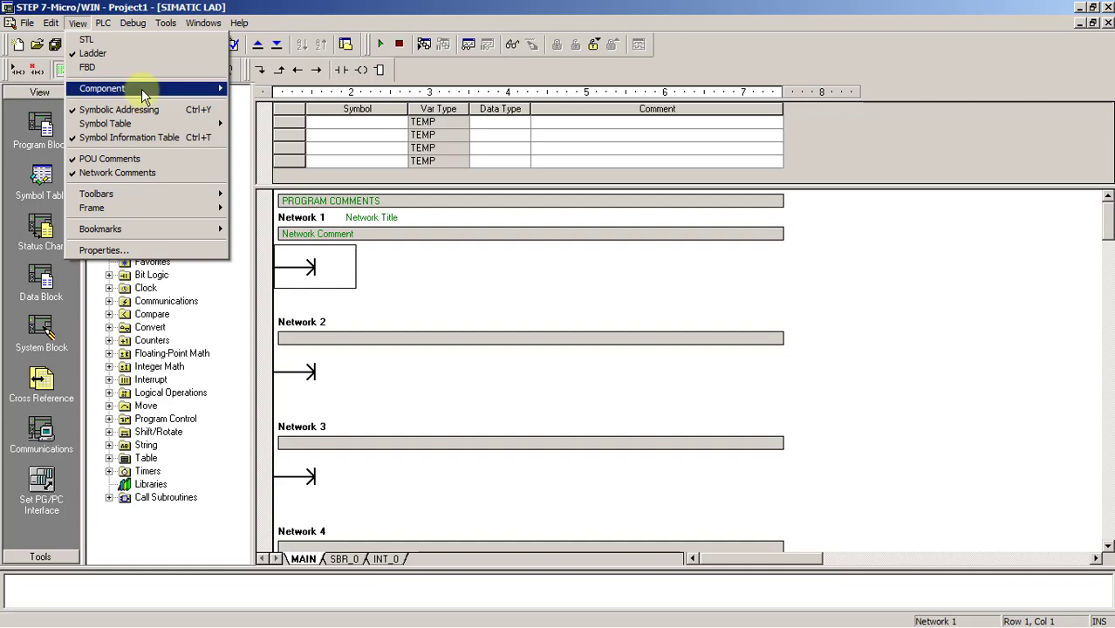
mouse_move(141, 89)
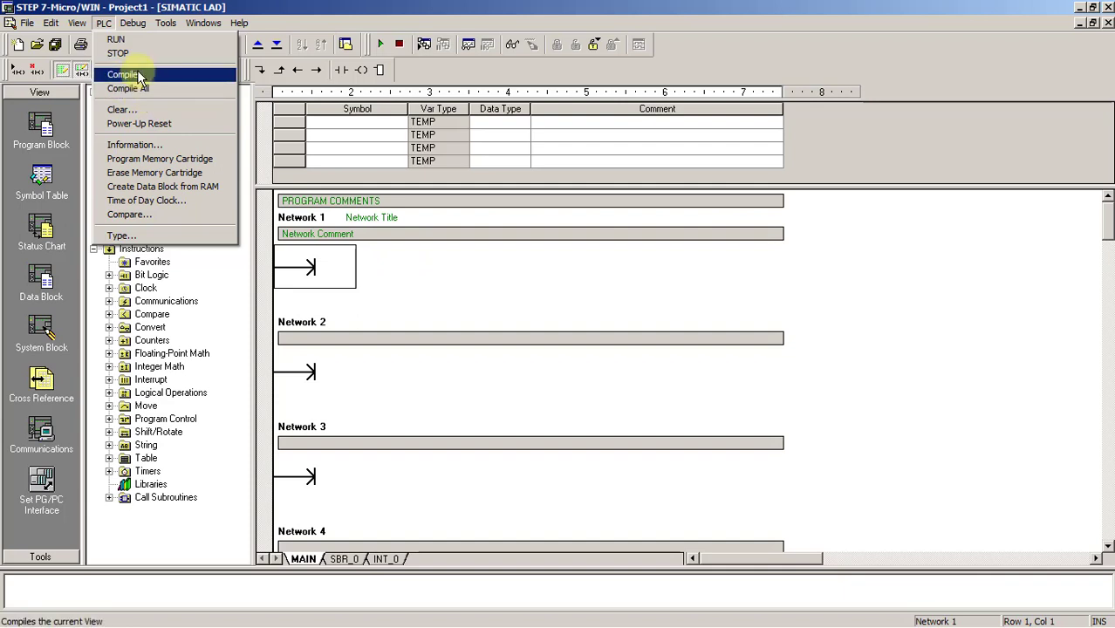
mouse_move(138, 27)
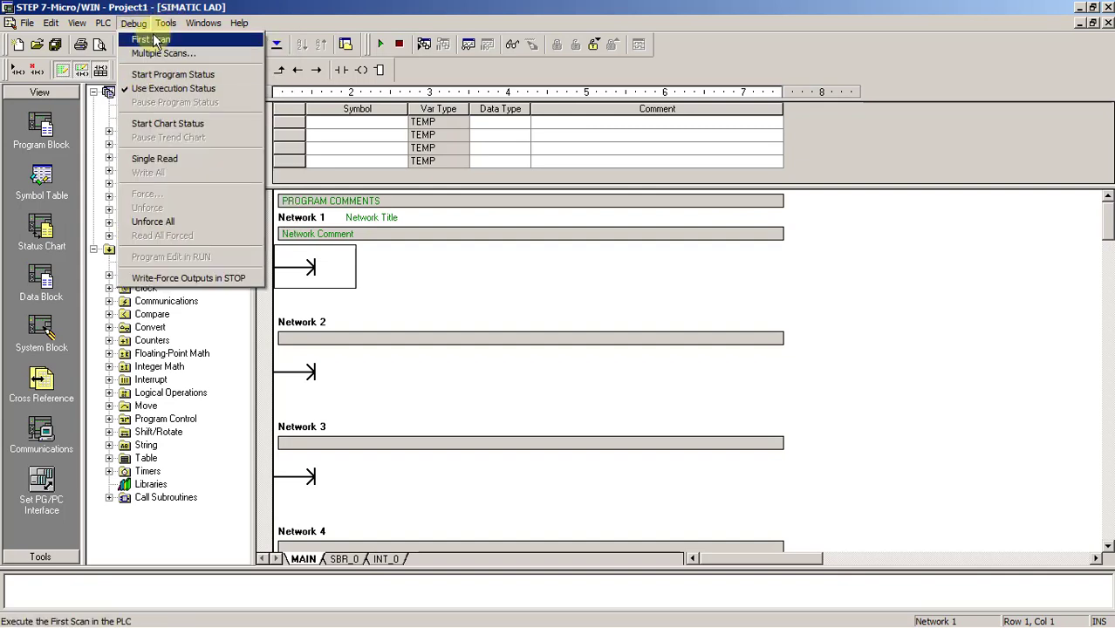
mouse_move(173, 28)
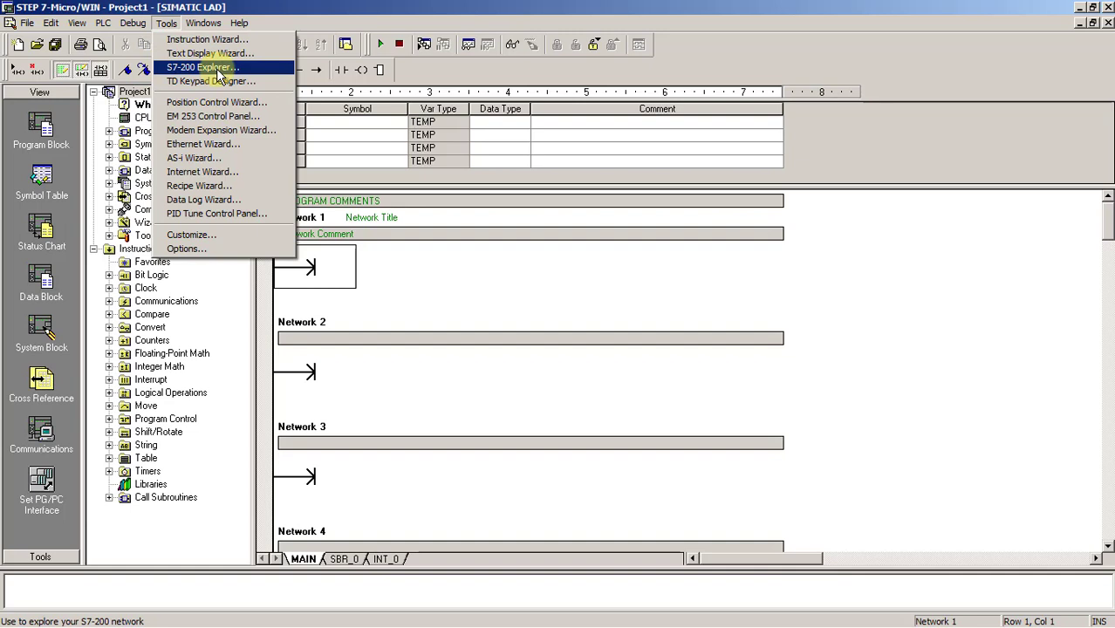
mouse_move(209, 26)
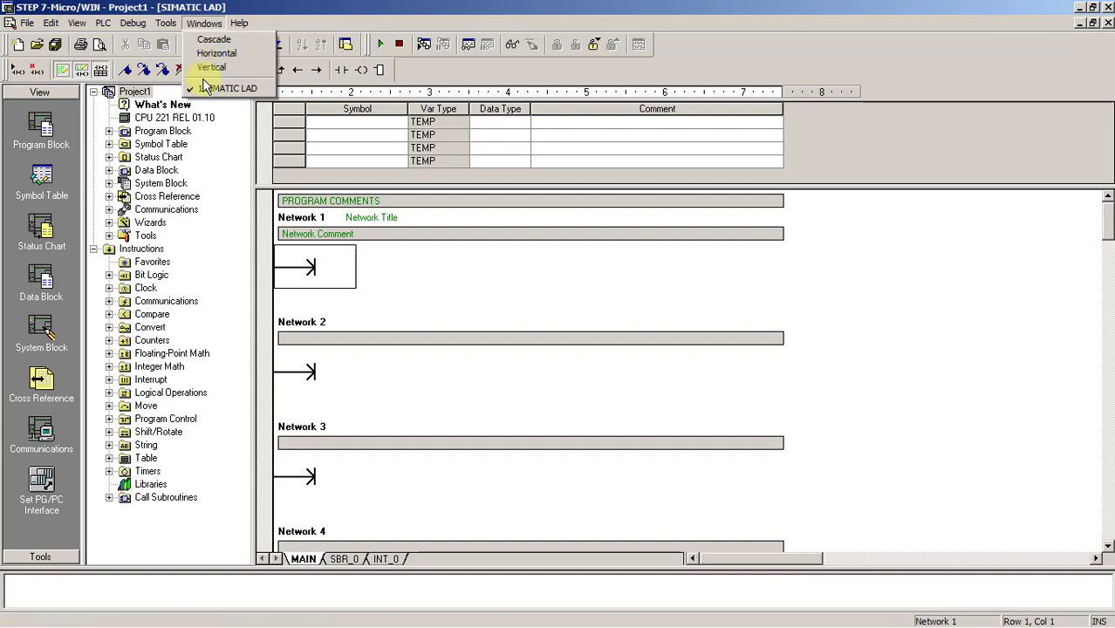
mouse_move(242, 24)
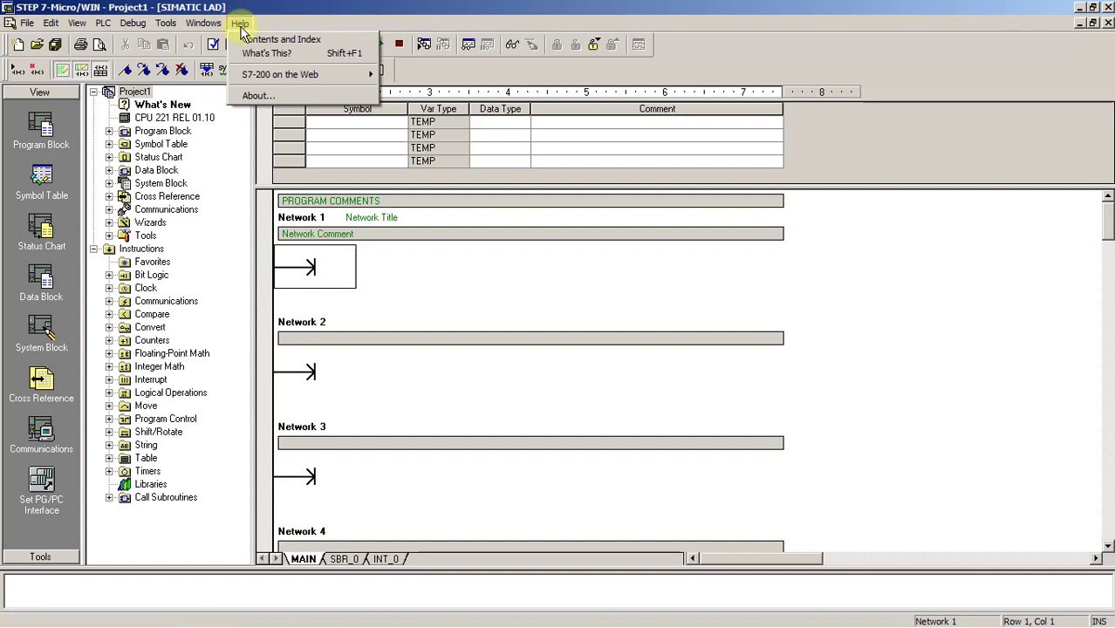
mouse_move(310, 73)
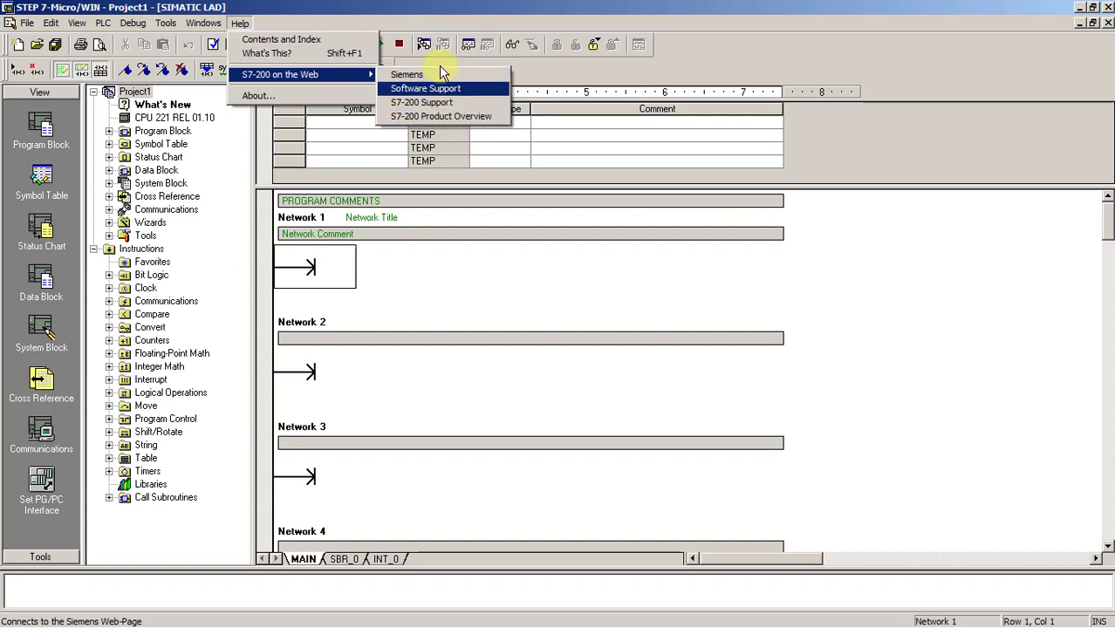
click(362, 17)
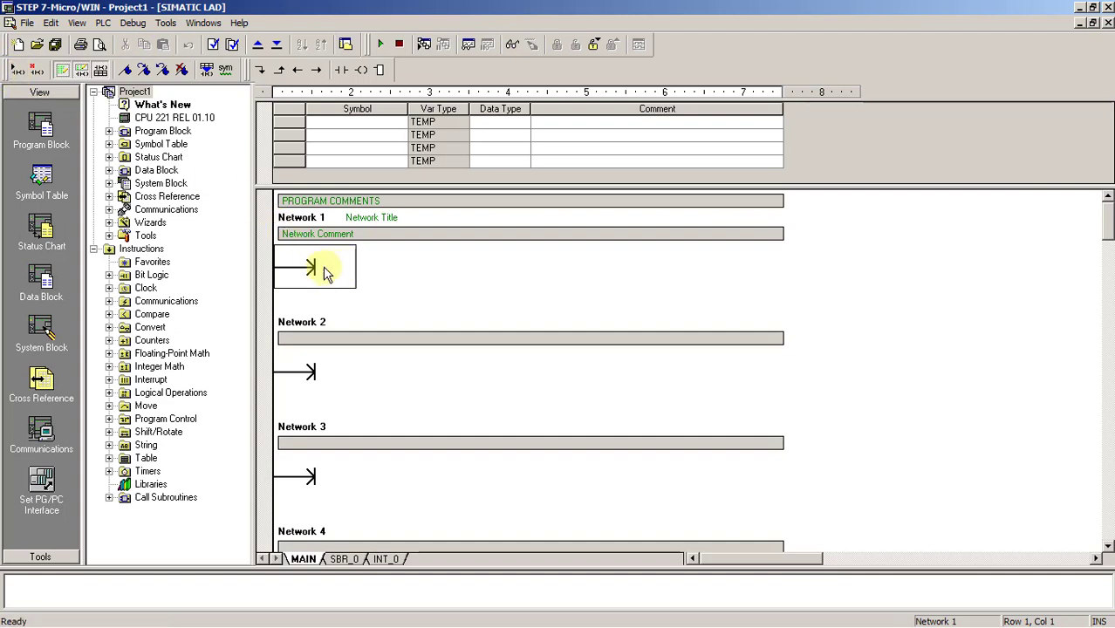
Insert a new empty network ahead of Network 1 and delete it again
click(17, 72)
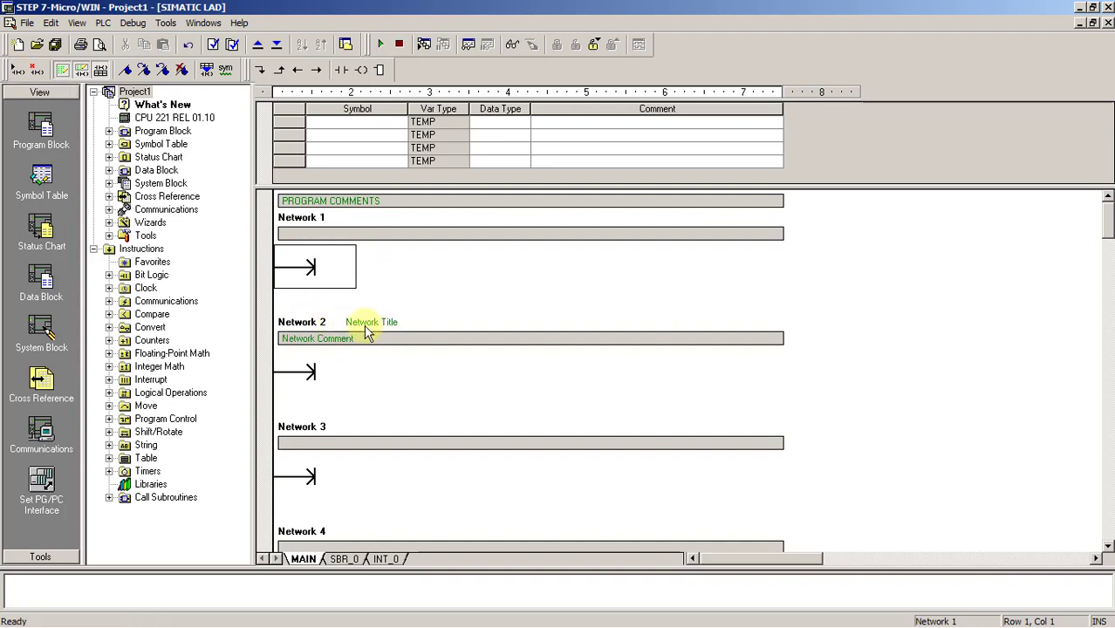
click(38, 75)
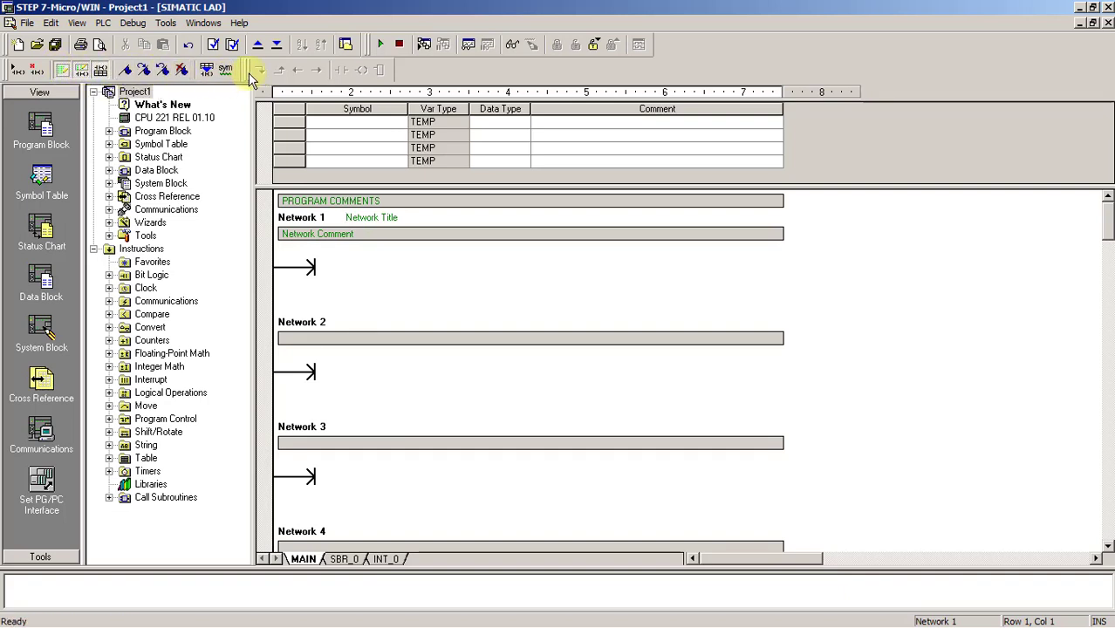
Place a normally closed contact followed by an output coil on the first rung of Network 1
click(321, 274)
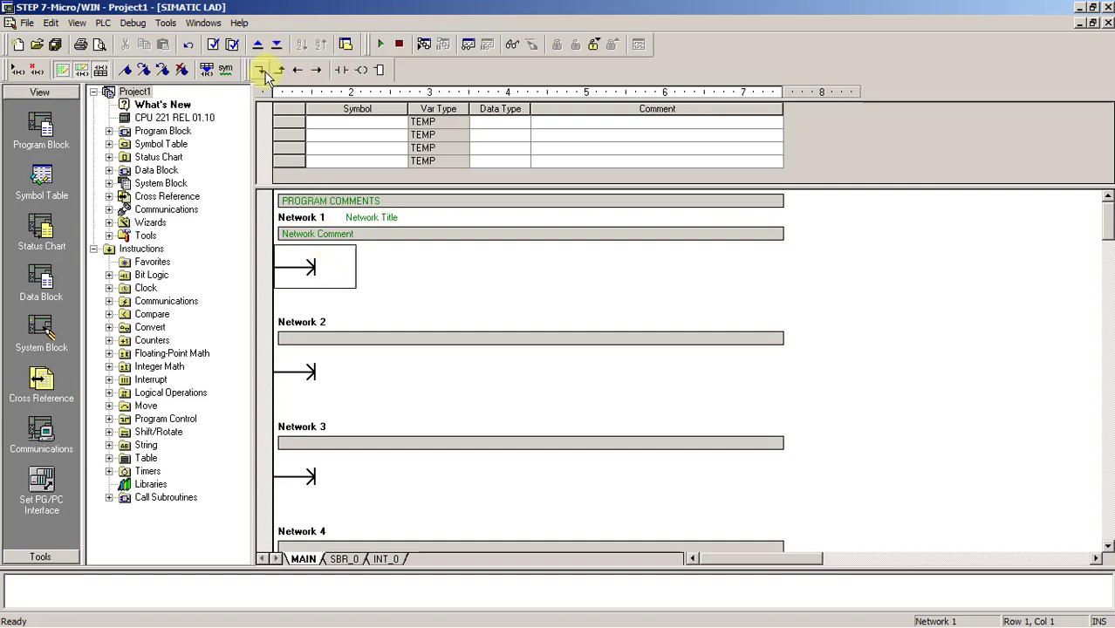
click(410, 275)
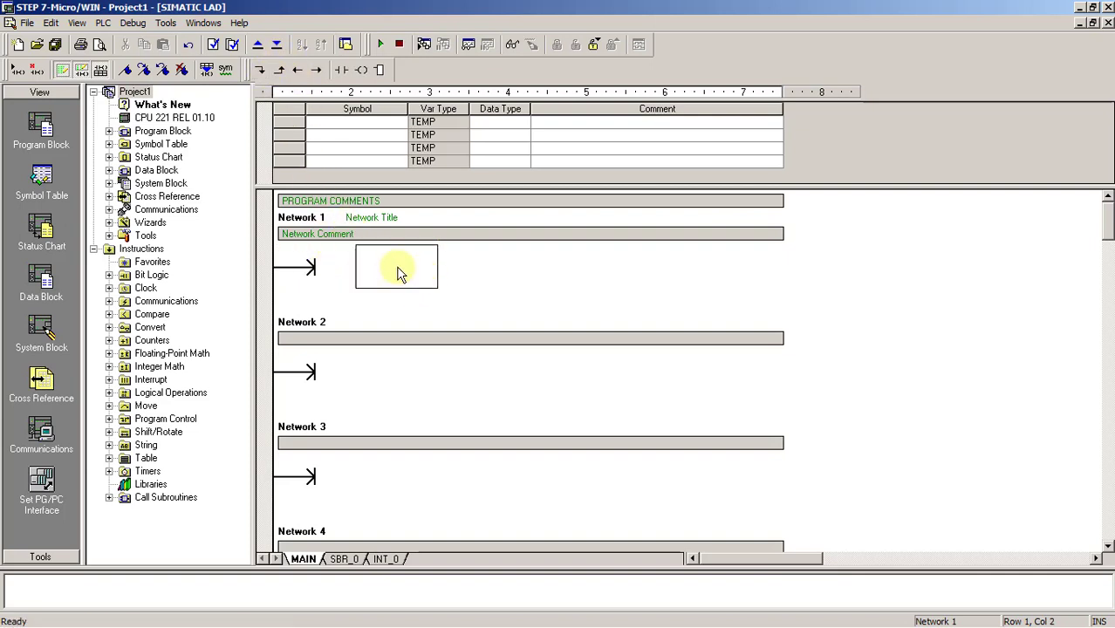
click(311, 264)
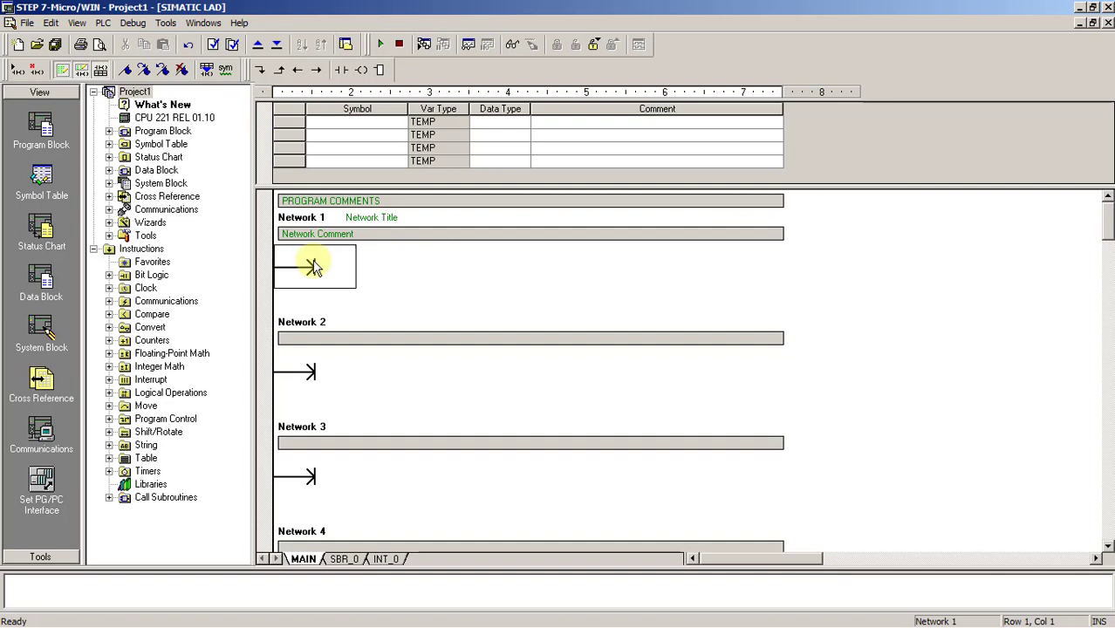
click(342, 71)
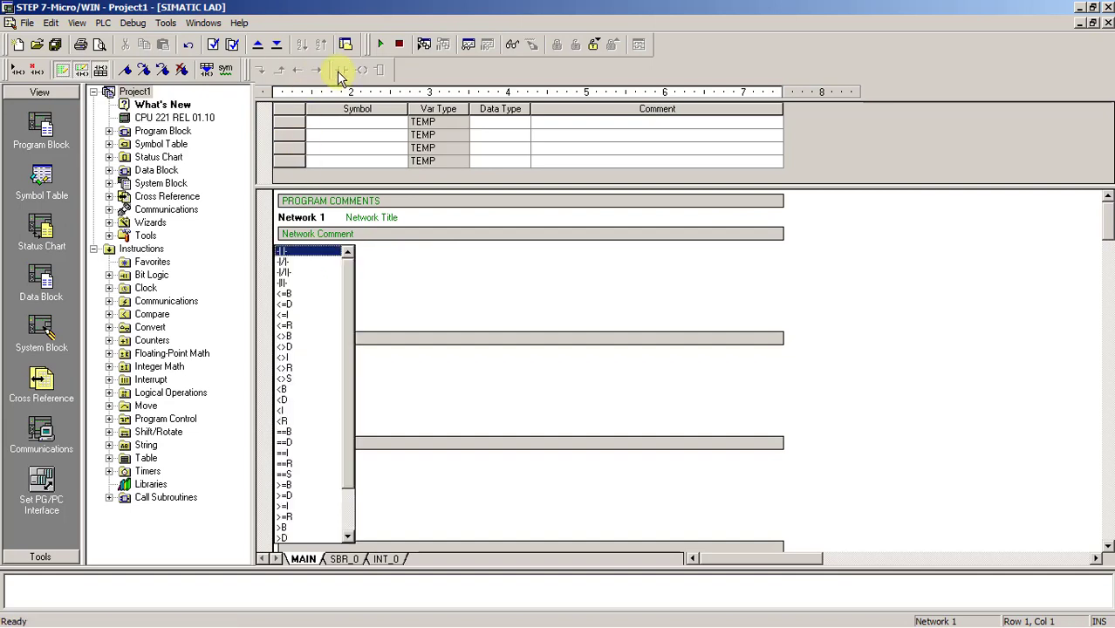
click(287, 269)
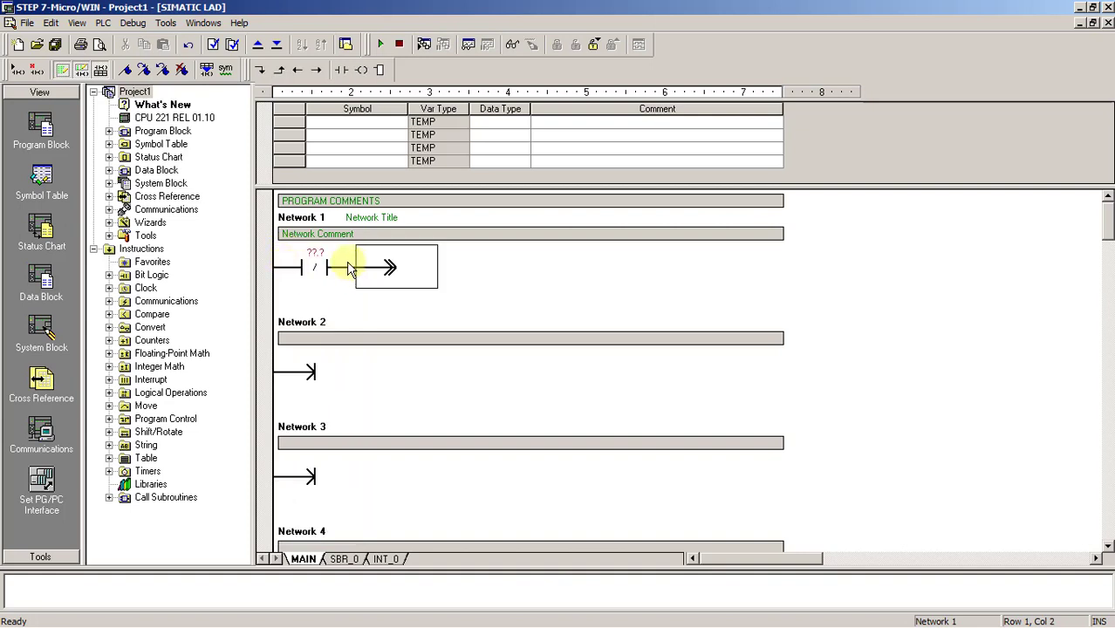
click(362, 70)
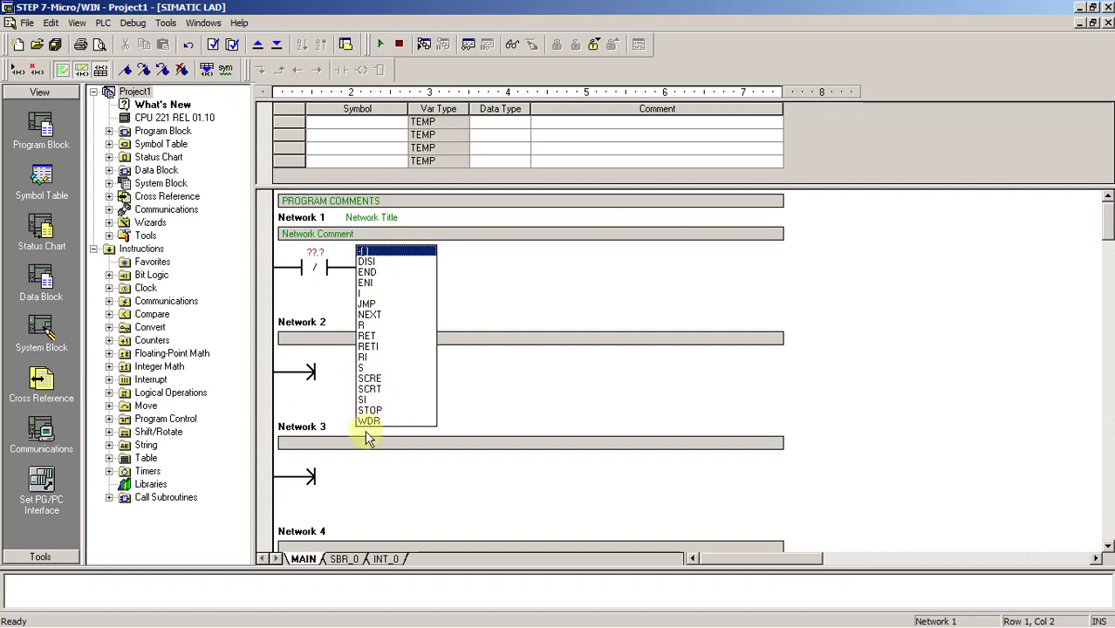
click(376, 251)
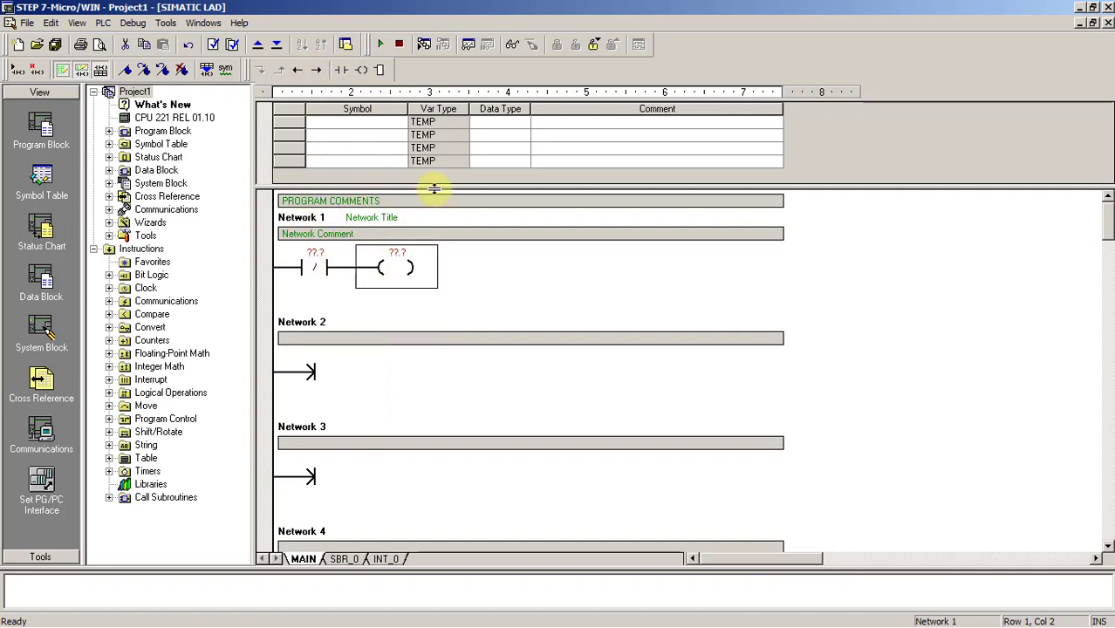
Branch down after the normally closed contact in Network 1 and add a normally open contact and an output coil on the branch
click(314, 266)
click(260, 71)
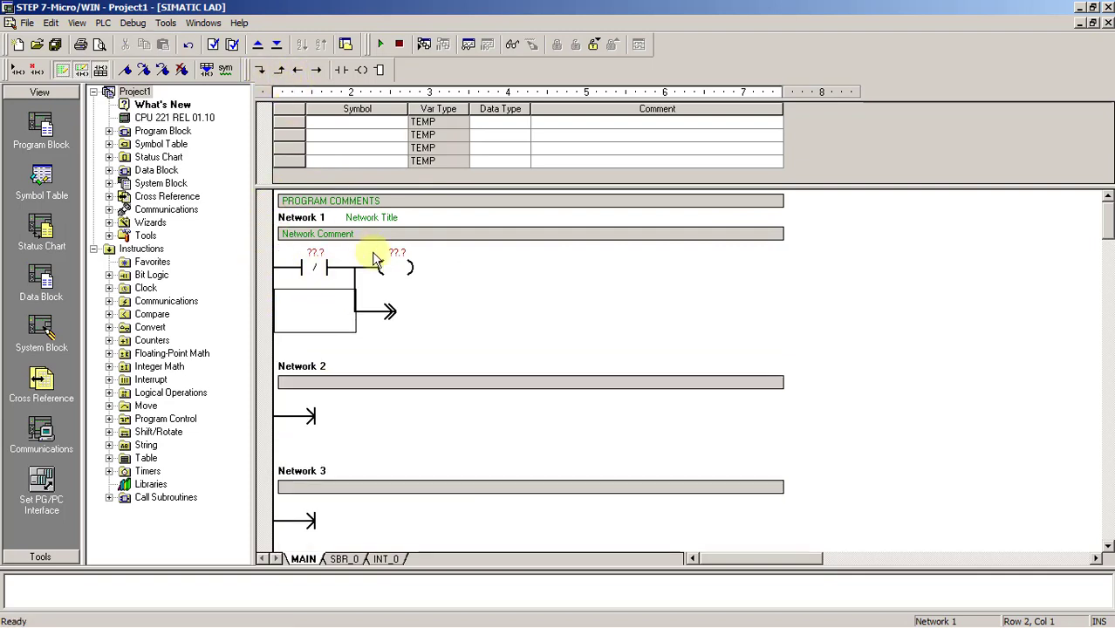
click(410, 314)
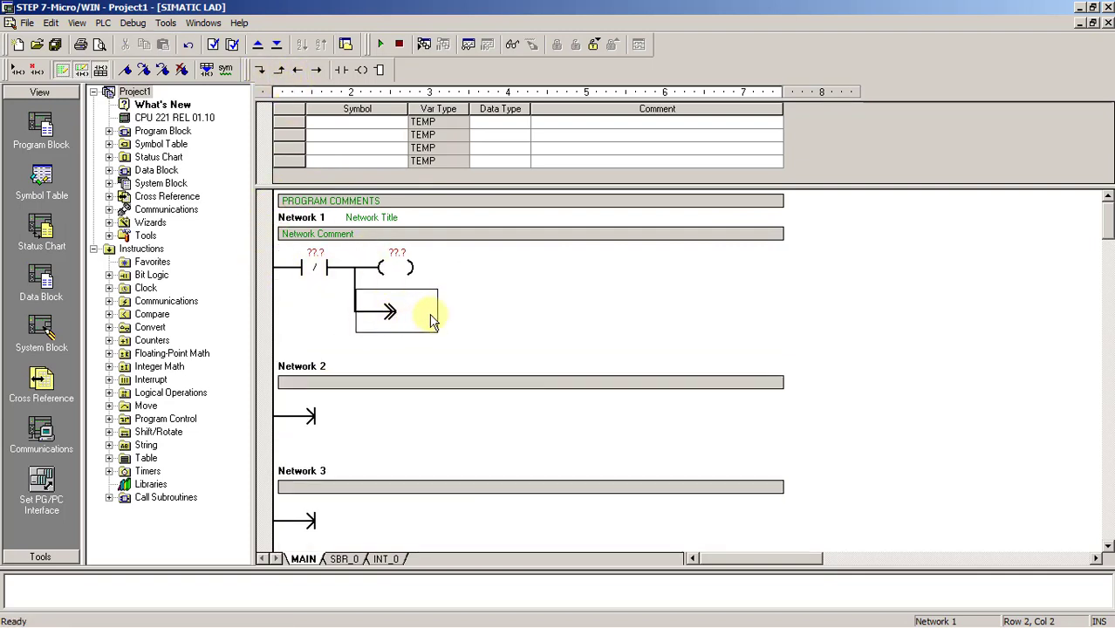
click(349, 72)
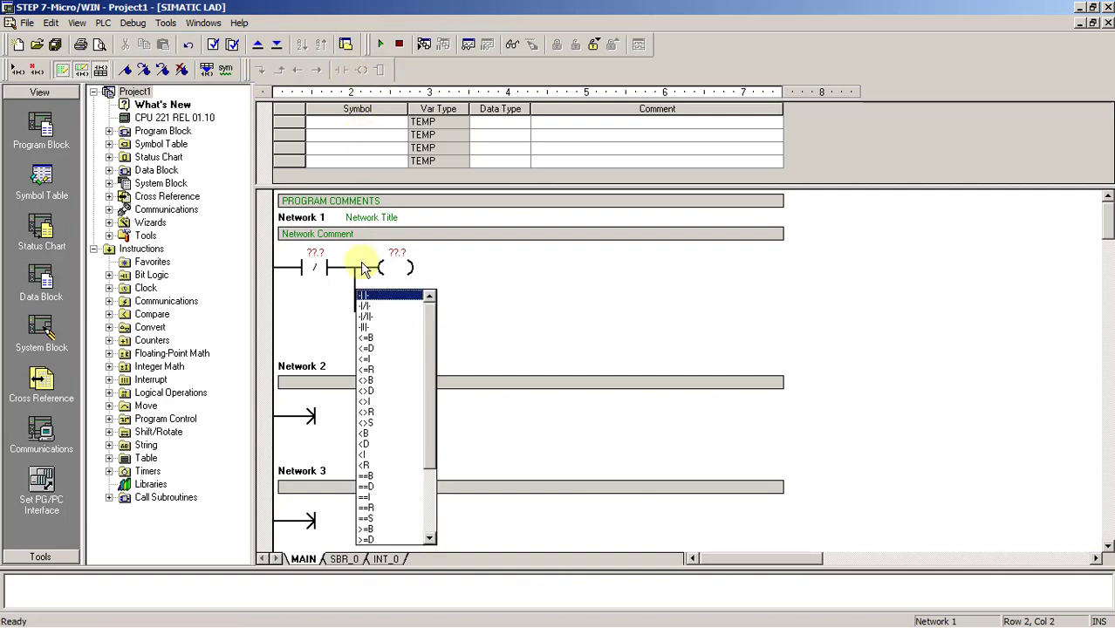
click(371, 299)
click(572, 314)
click(479, 310)
click(363, 70)
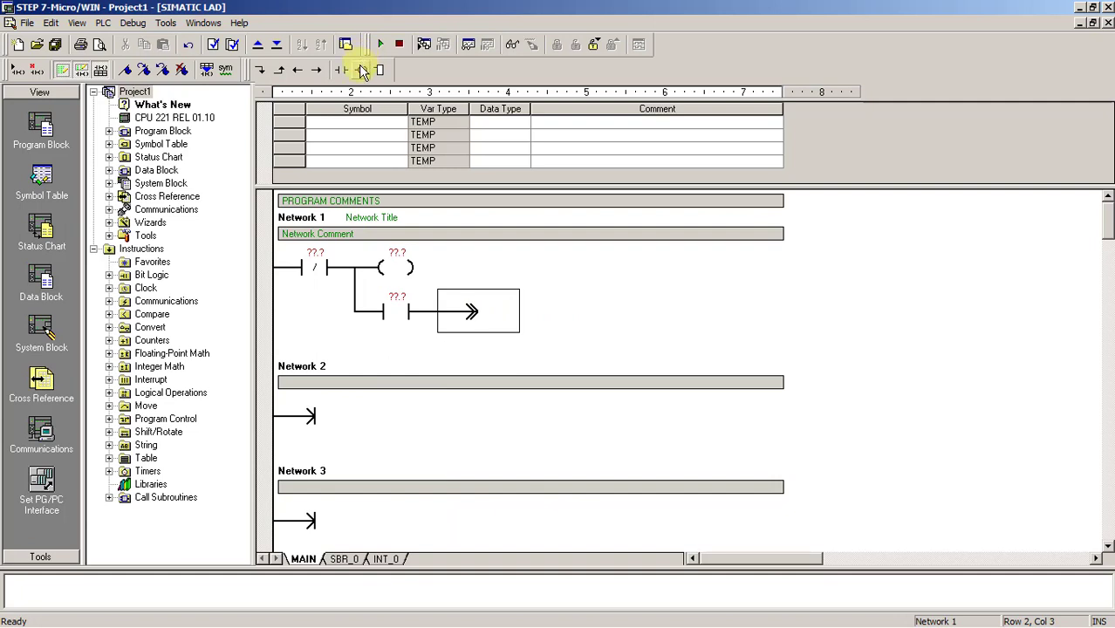
click(513, 293)
click(558, 312)
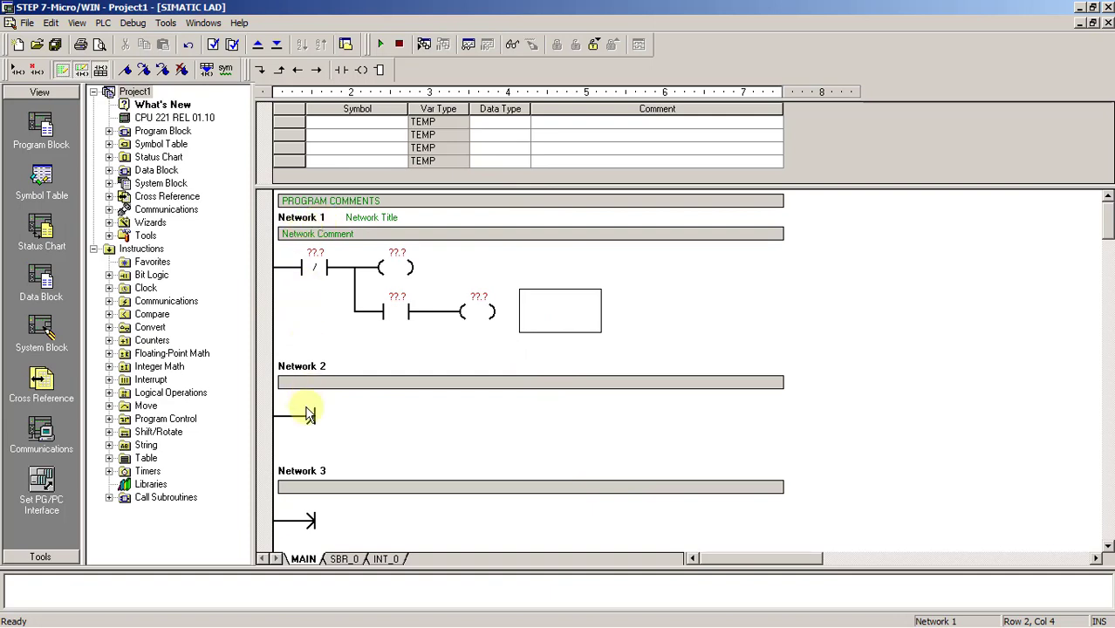
Examine the contents of the Project1 branches one by one, from Program Block through Symbol Table and System Block to Cross Reference
drag(1109, 230, 1105, 197)
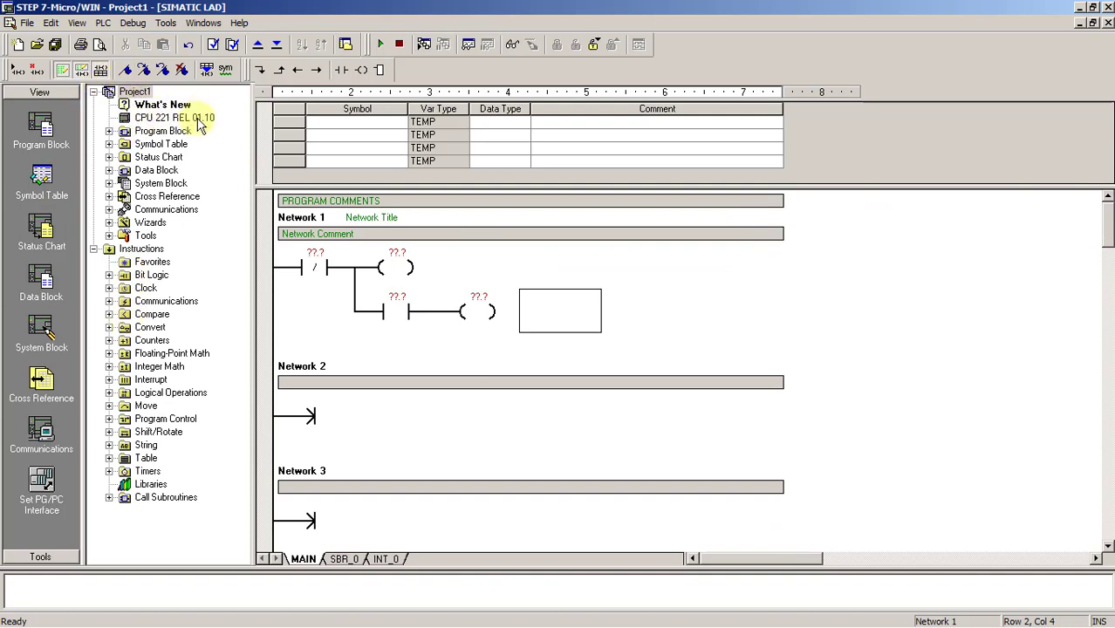
click(109, 131)
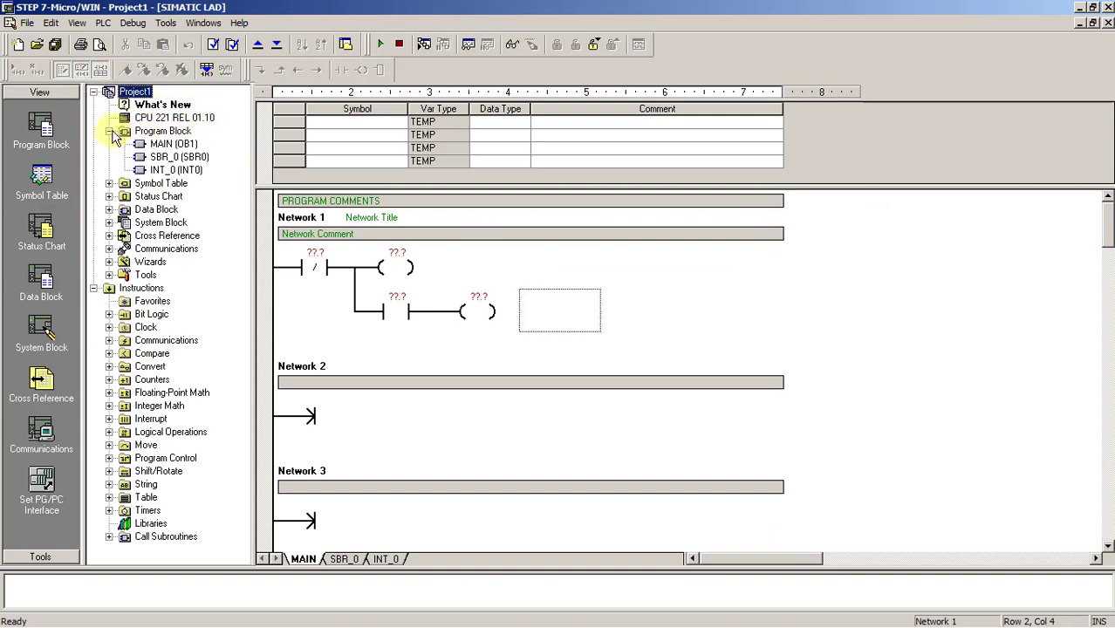
click(108, 183)
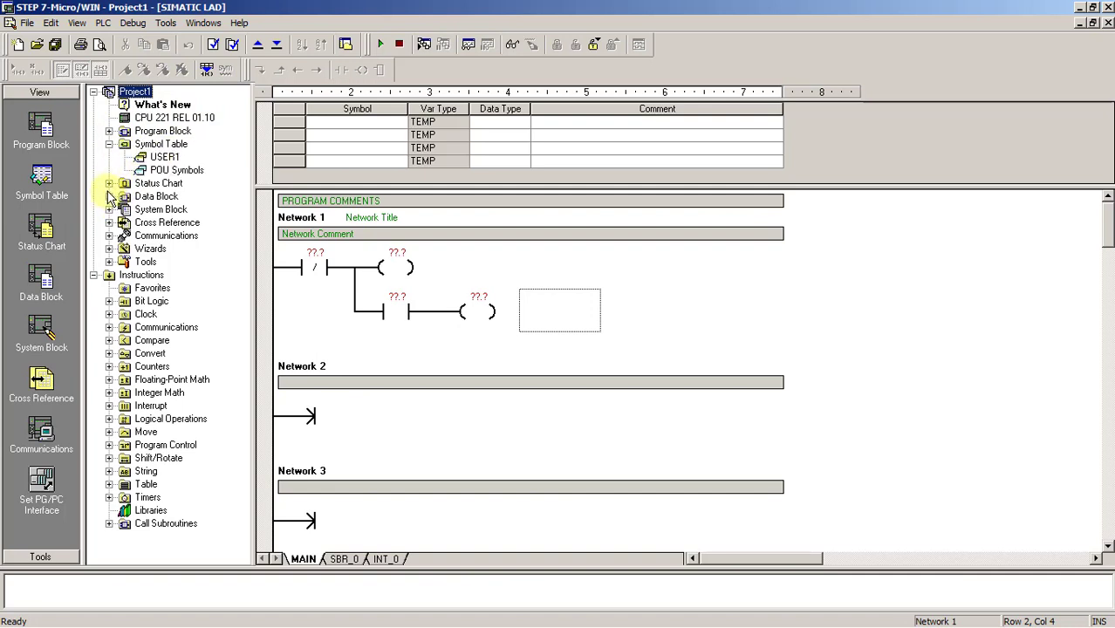
click(109, 183)
click(108, 183)
click(108, 183)
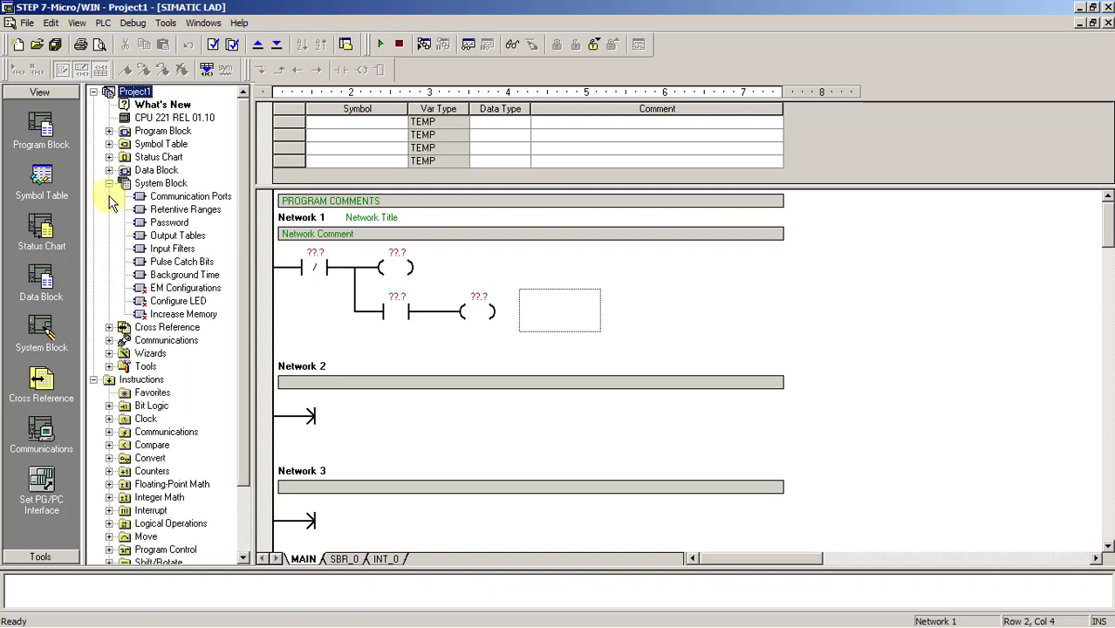
click(108, 327)
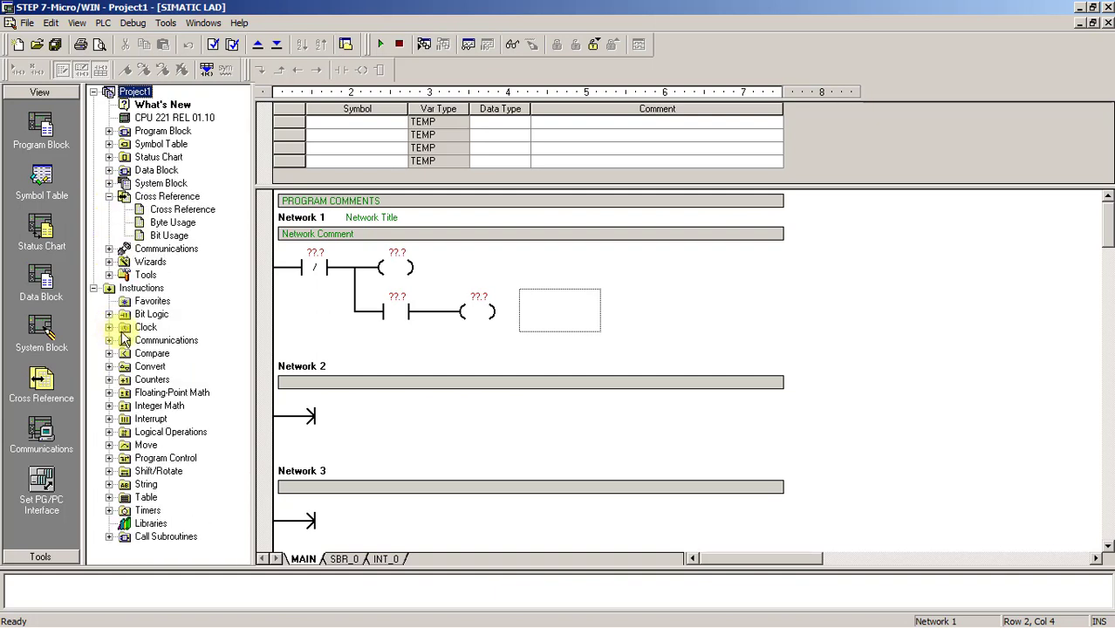